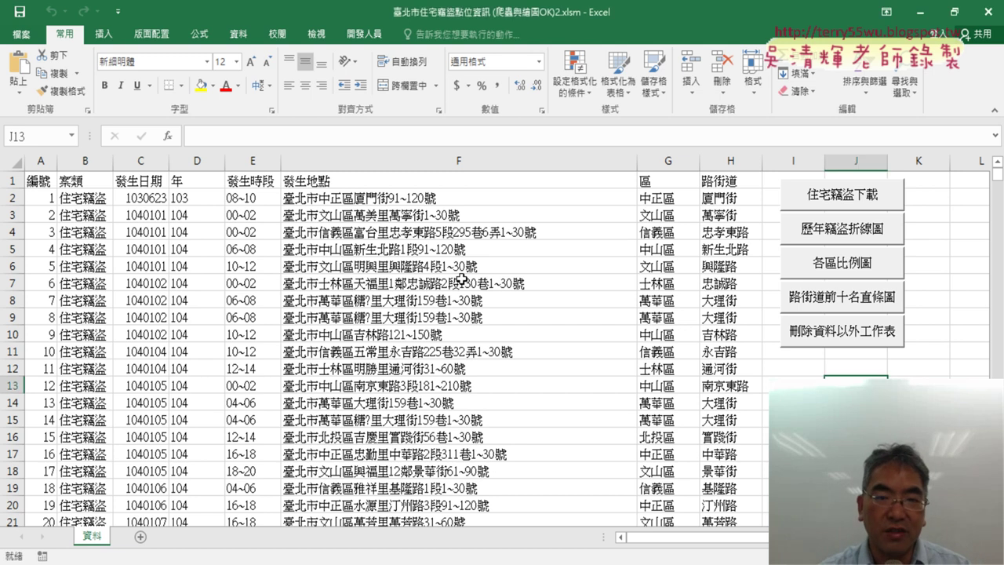
Inspect the burglary data by checking C4's date and jumping to the last row and back.
left_click(144, 229)
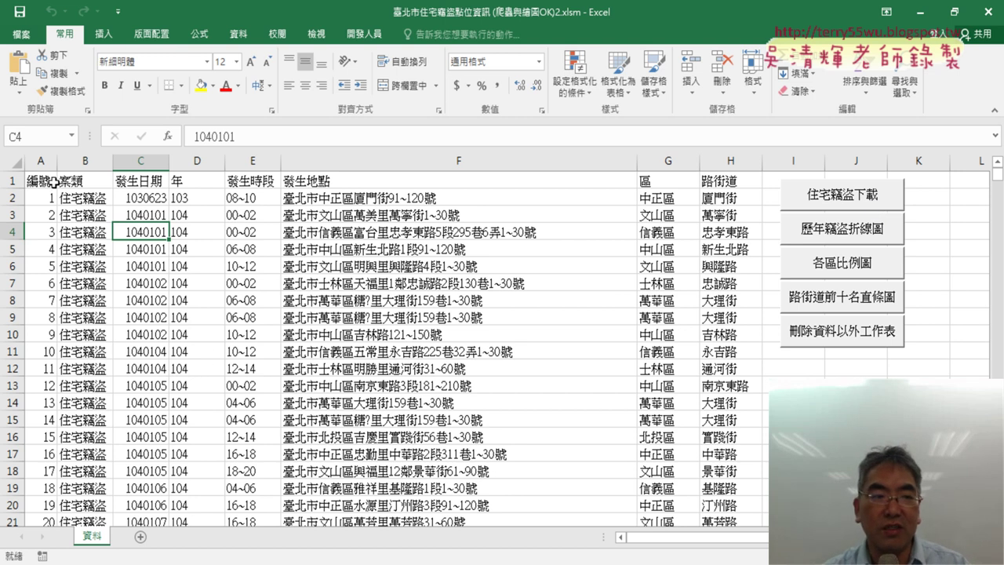
left_click(47, 182)
key("ctrl+Down")
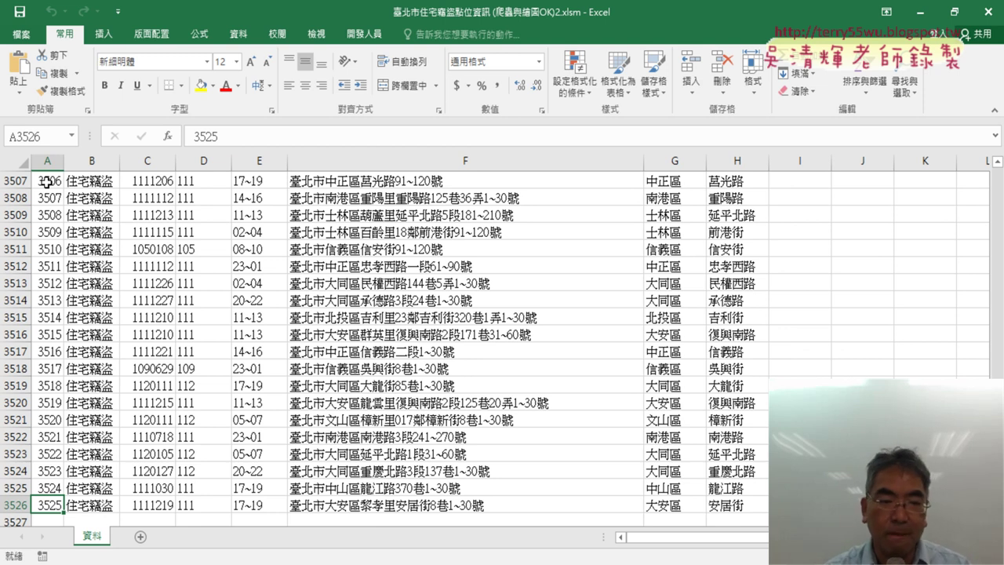
key("ctrl+Up")
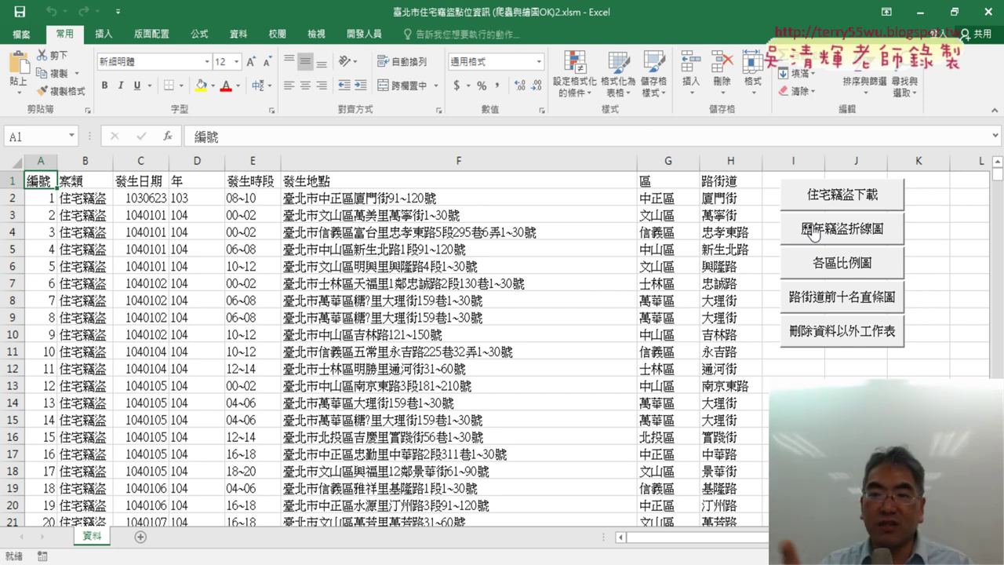
Generate the 歷年竊盜折線圖 line chart and 各區比例圖 pie chart sheets, returning to 資料 afterwards.
left_click(860, 231)
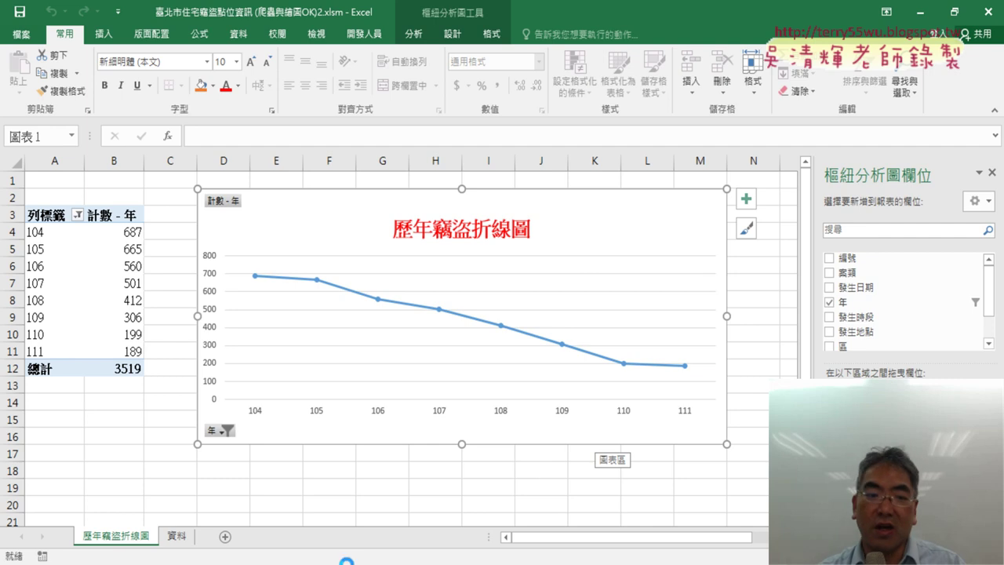
left_click(187, 537)
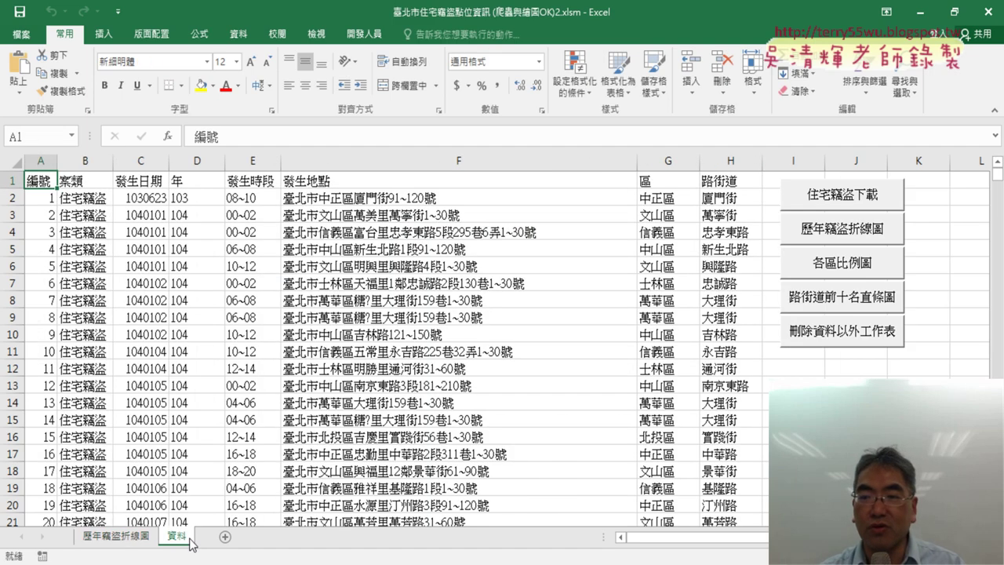
left_click(840, 265)
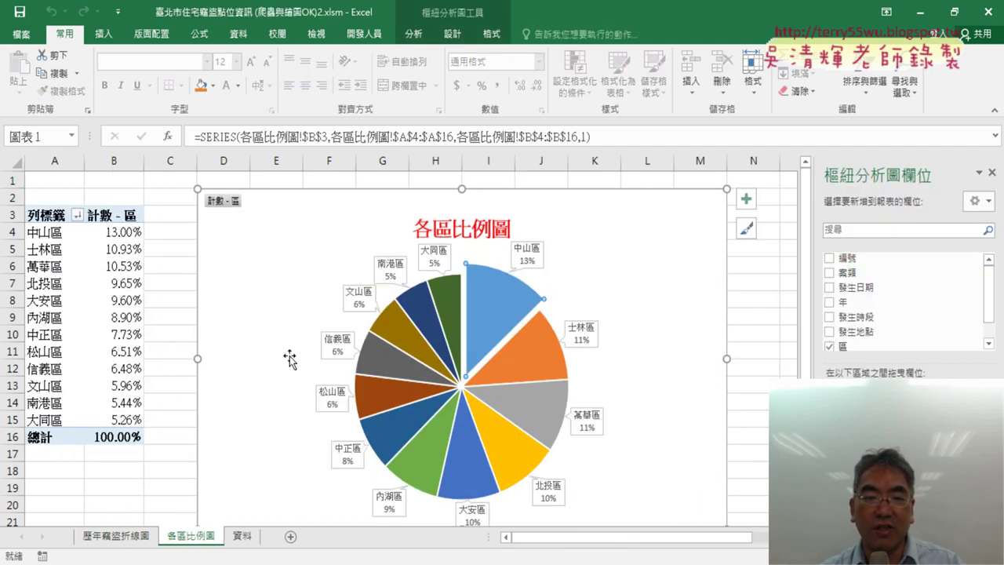
left_click(47, 284)
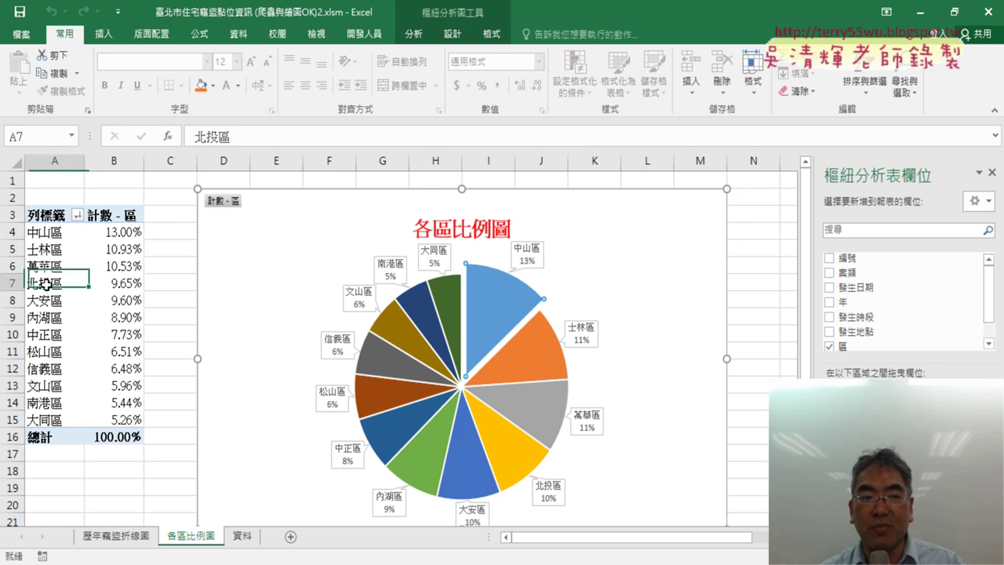
left_click(652, 220)
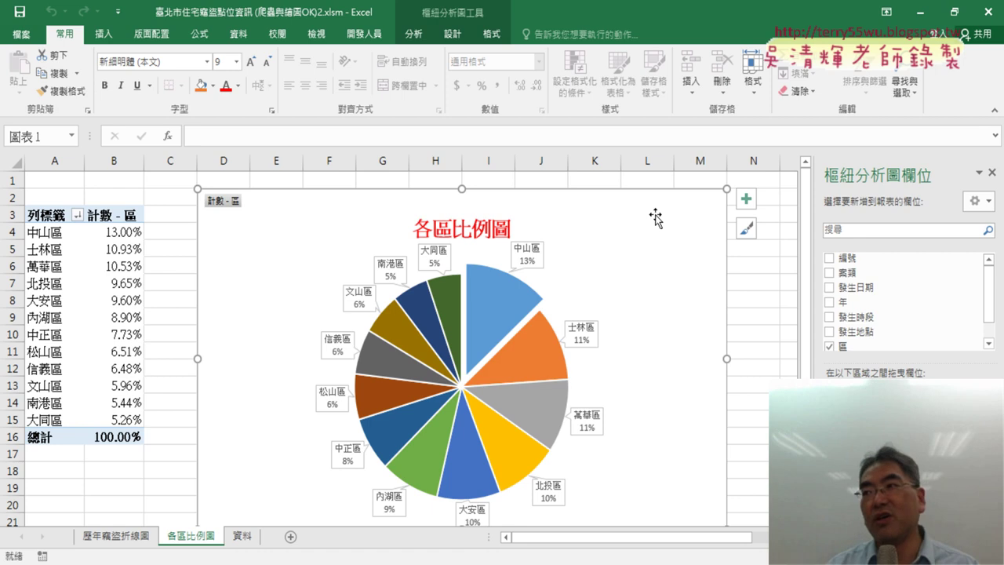
left_click(243, 535)
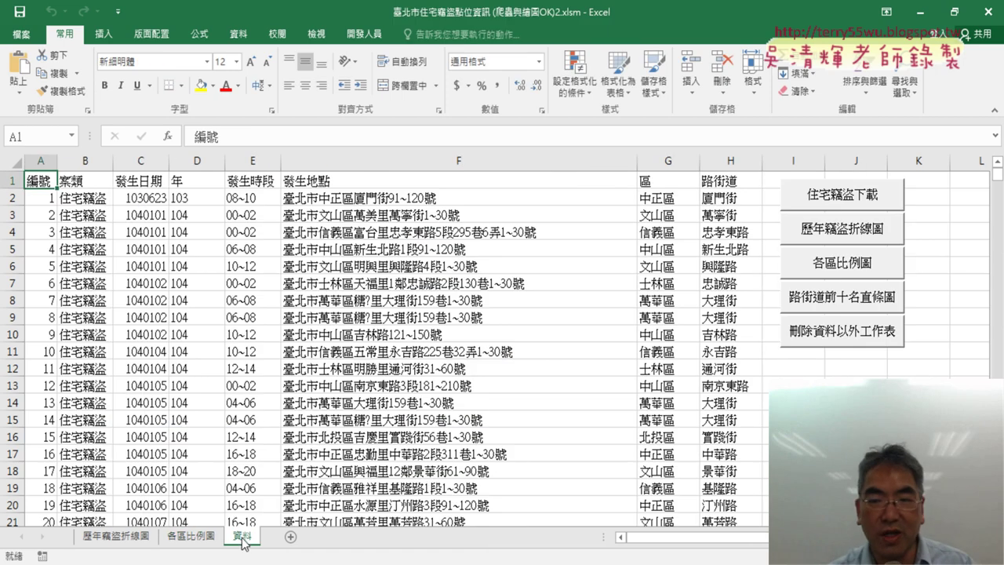
Build the 路街道前十名直條圖 bar chart, then run 刪除資料以外工作表 so only 資料 remains.
left_click(858, 302)
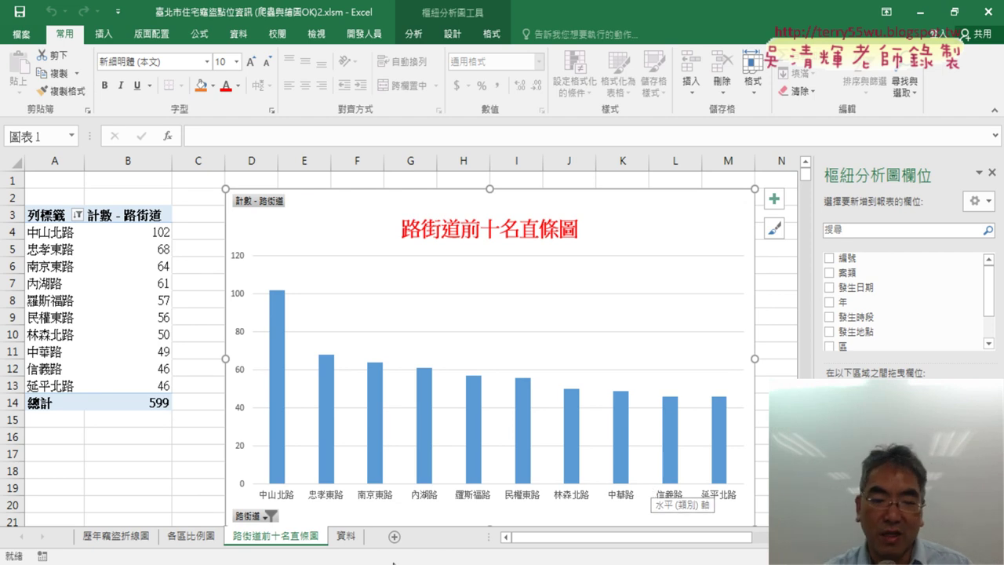
left_click(346, 535)
left_click(852, 344)
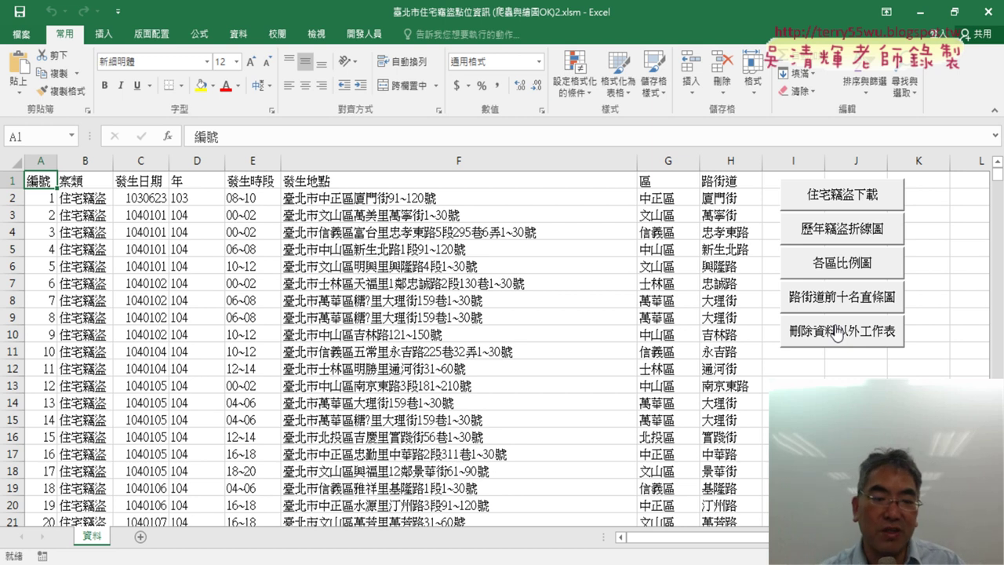
left_click(838, 332)
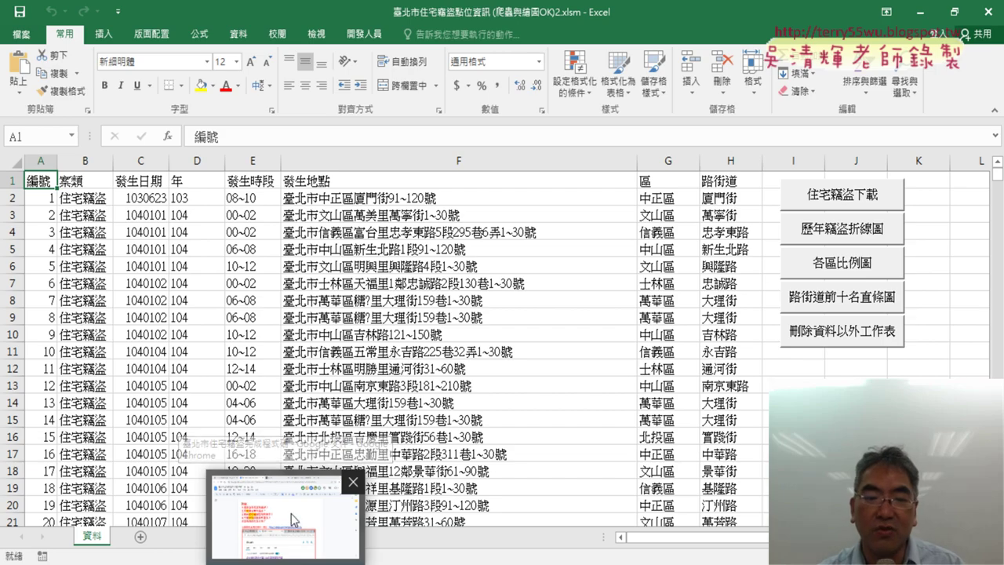
left_click(291, 513)
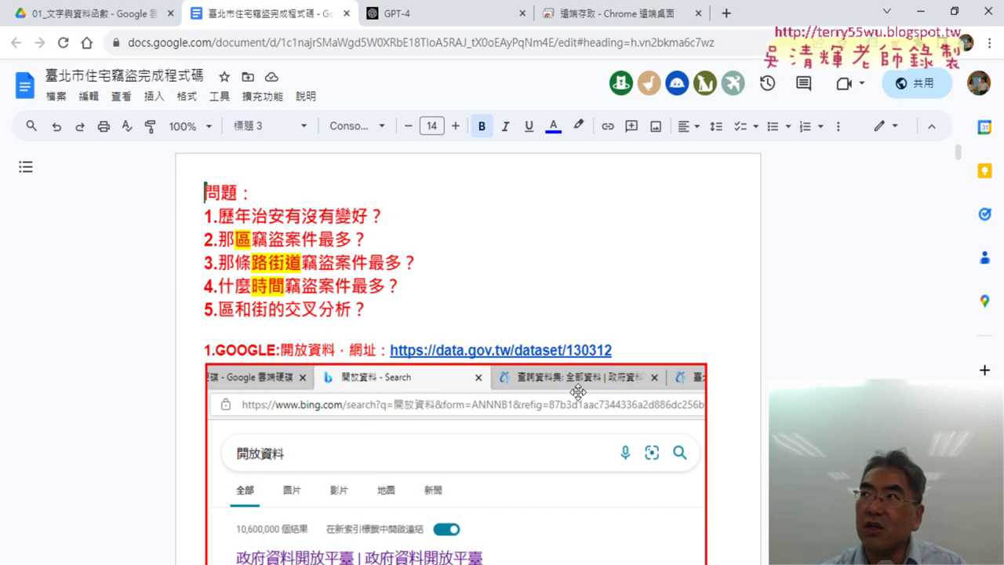
left_click(920, 11)
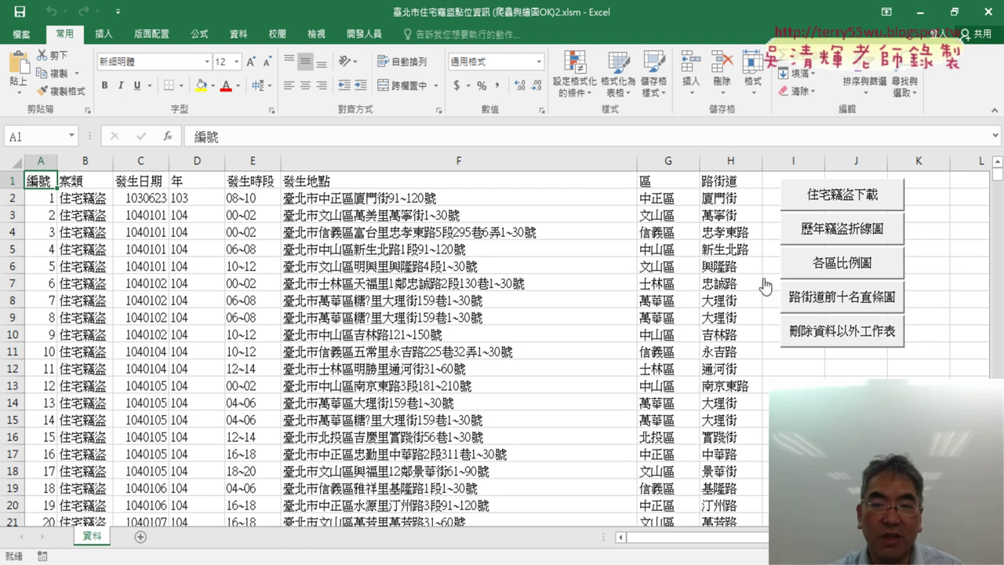
right_click(823, 243)
left_click(846, 363)
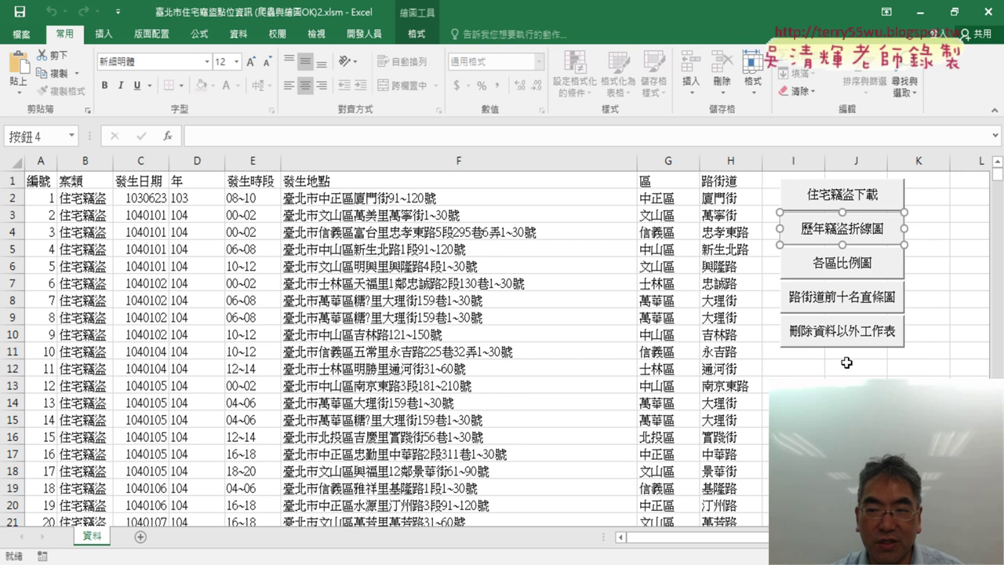
left_click(955, 246)
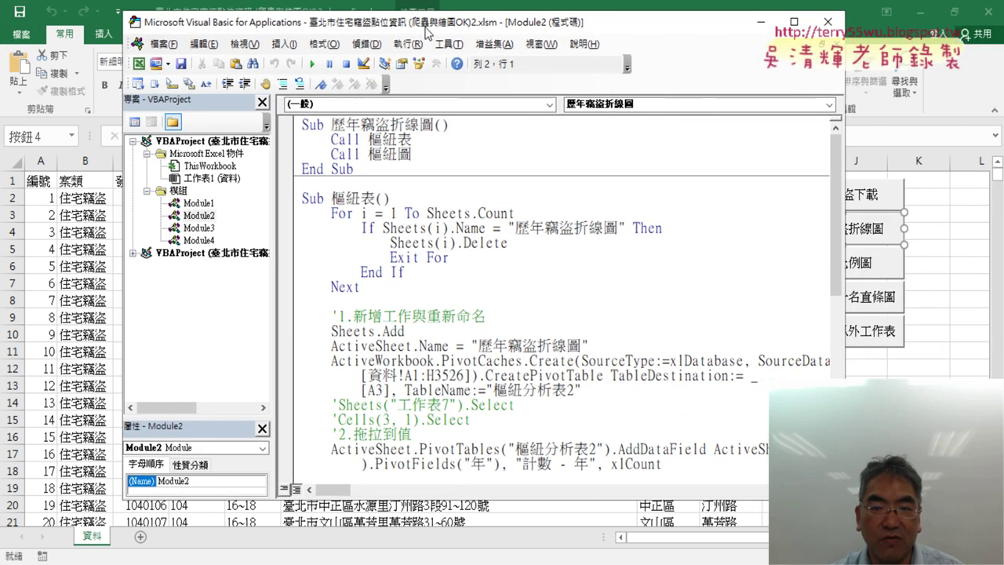
left_click_drag(590, 17, 415, 30)
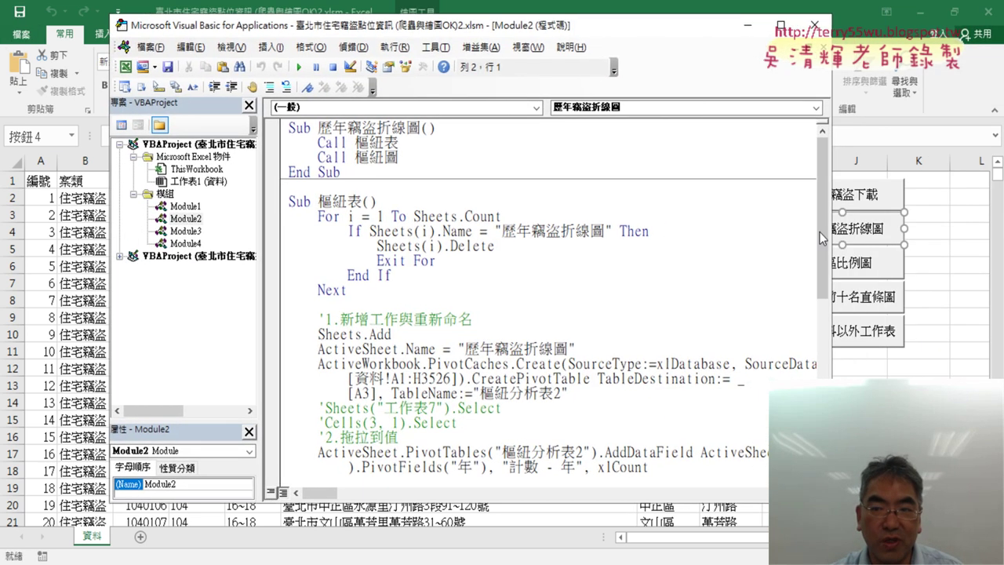
left_click_drag(829, 233, 903, 234)
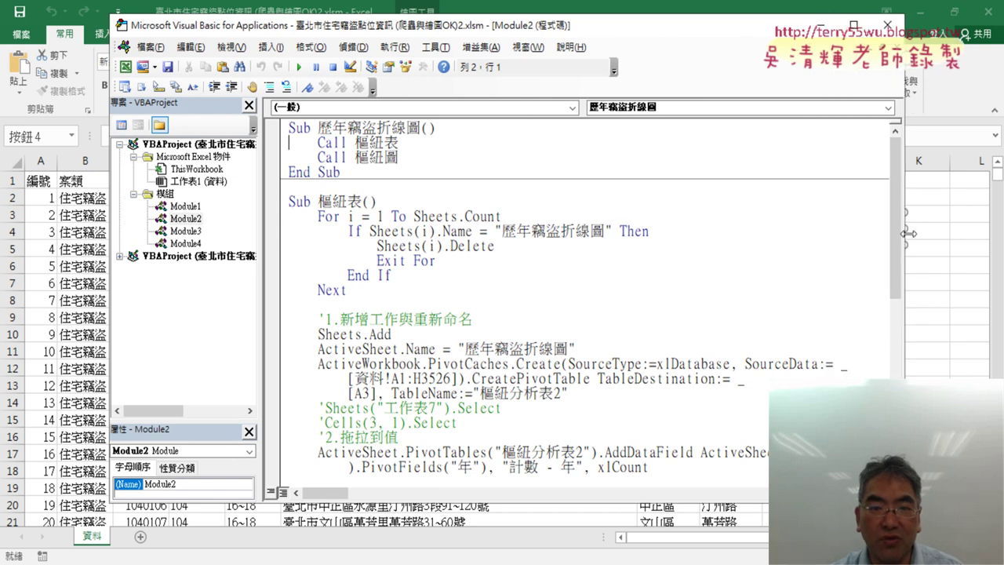
scroll(478, 243, "down", 1)
scroll(478, 233, "down", 1)
scroll(479, 234, "down", 1)
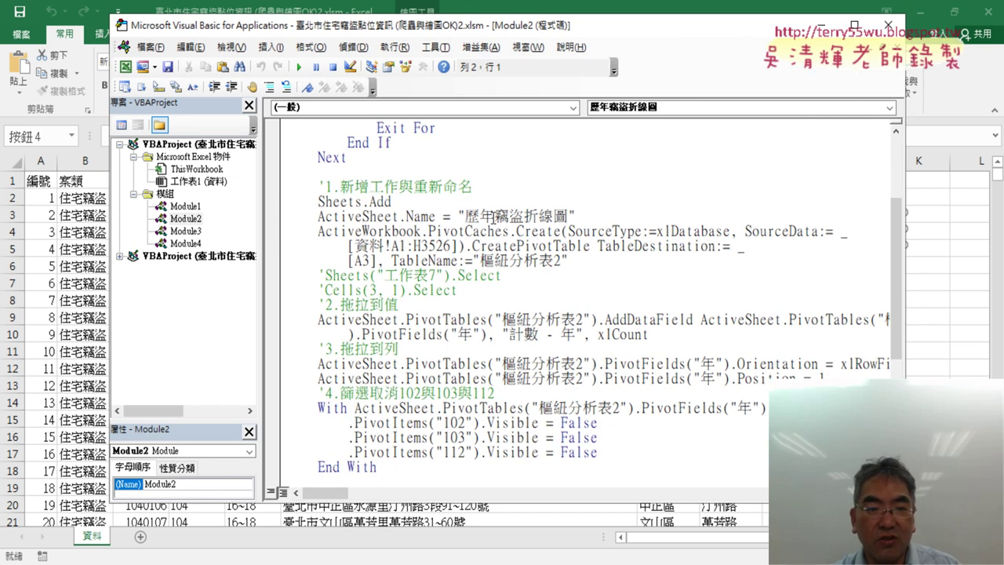
scroll(490, 219, "down", 1)
left_click_drag(303, 145, 618, 420)
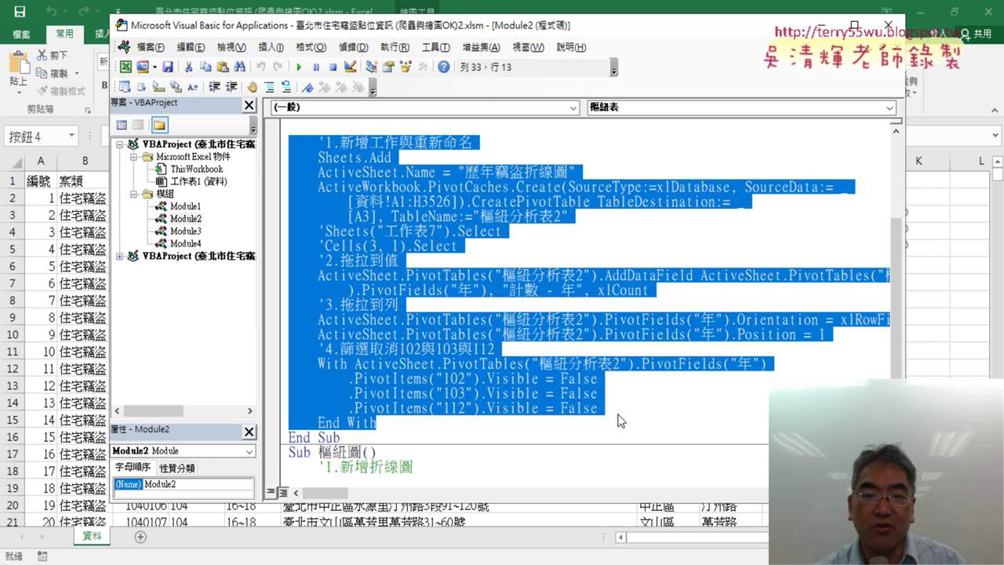
left_click(888, 25)
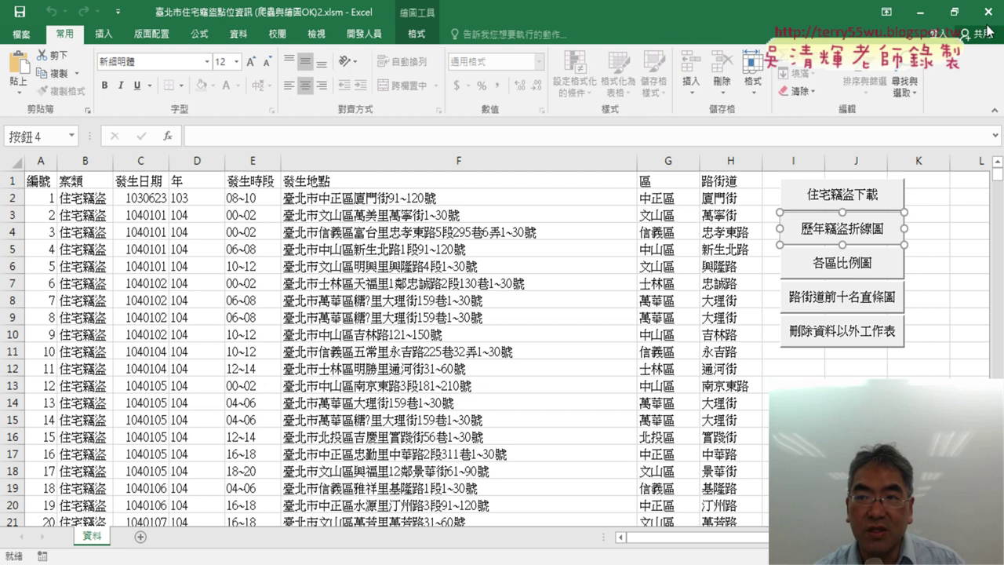
Close the Excel workbook through its save prompt and scroll the macro code to Sub 樞紐表().
left_click(988, 19)
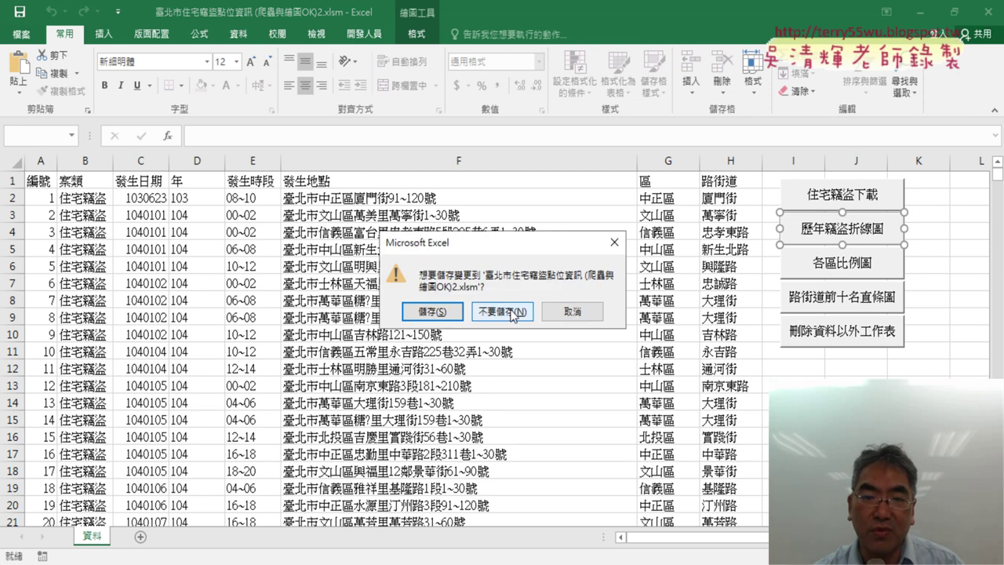
left_click(508, 312)
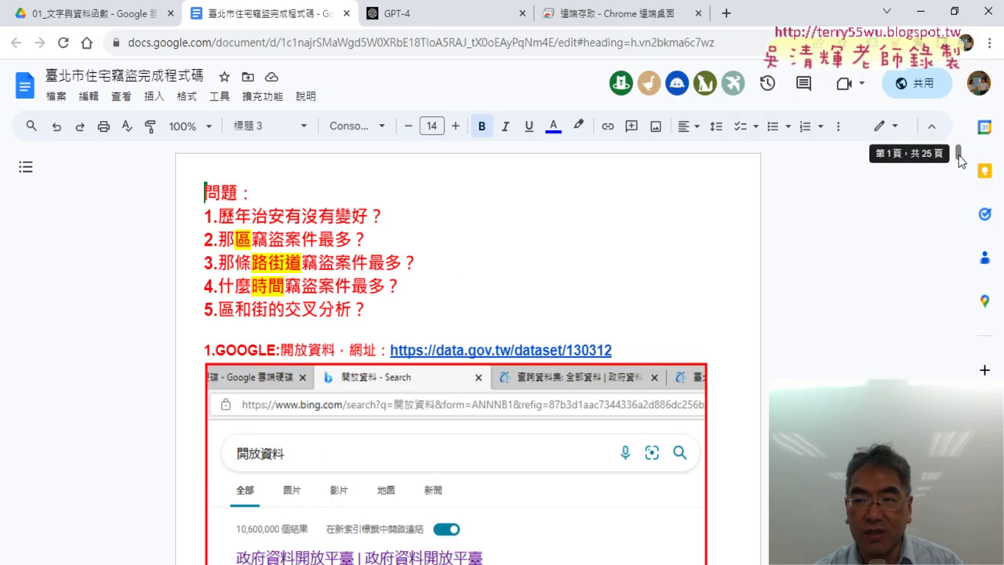
left_click_drag(958, 154, 946, 339)
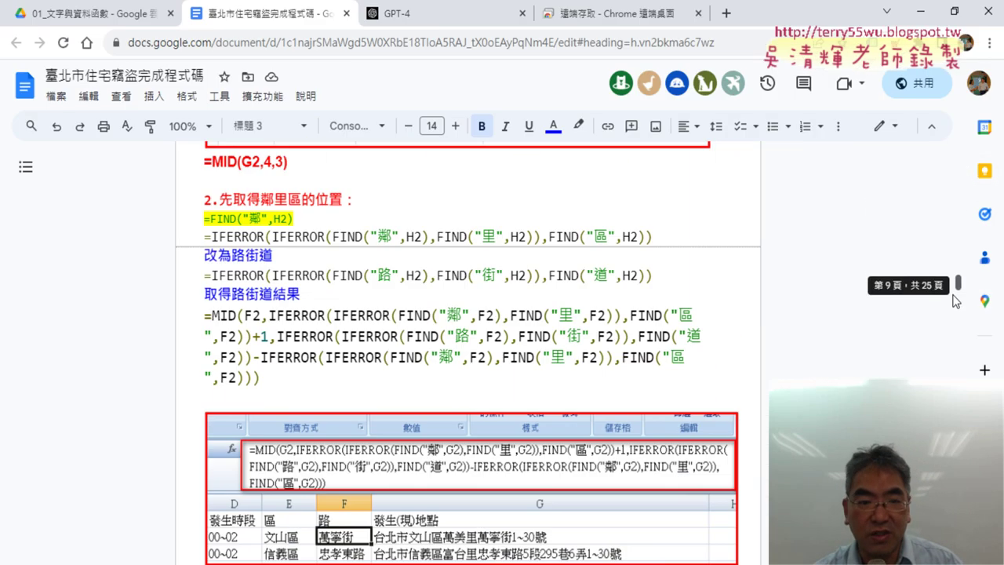
scroll(661, 314, "down", 5)
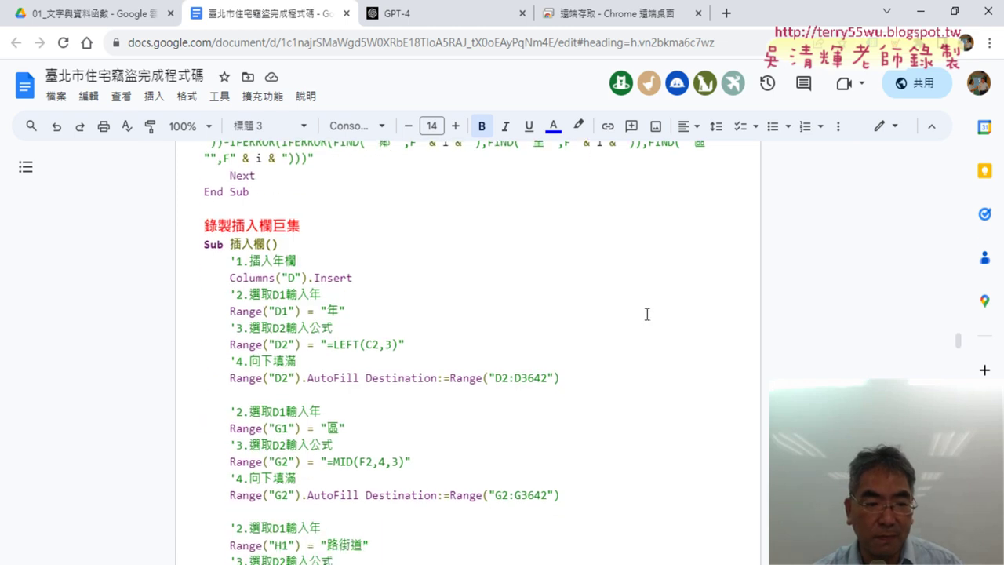
scroll(650, 314, "down", 5)
scroll(644, 313, "down", 5)
scroll(645, 312, "down", 5)
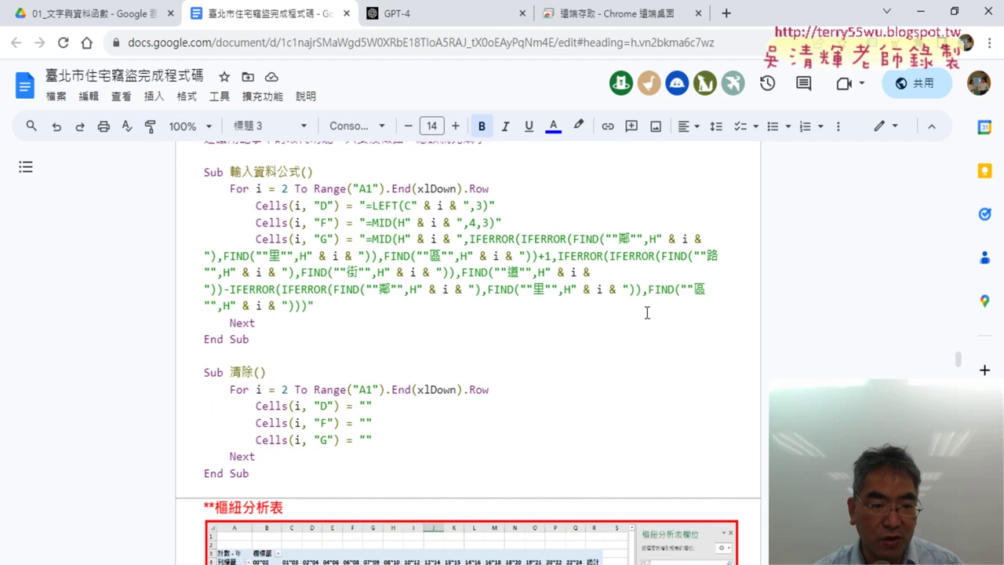
scroll(644, 313, "down", 5)
scroll(645, 312, "down", 3)
scroll(645, 312, "down", 3)
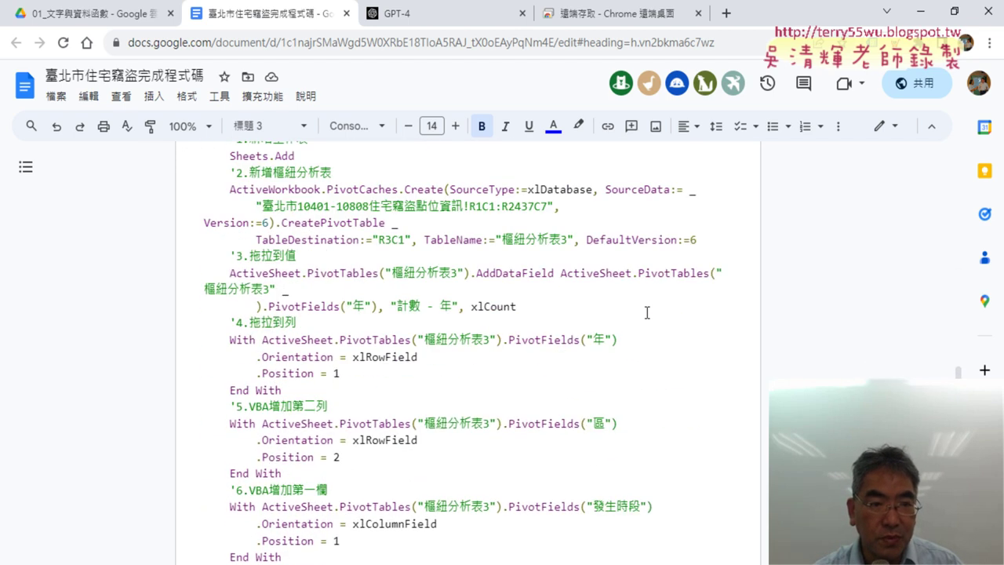
scroll(647, 312, "up", 2)
scroll(647, 312, "down", 3)
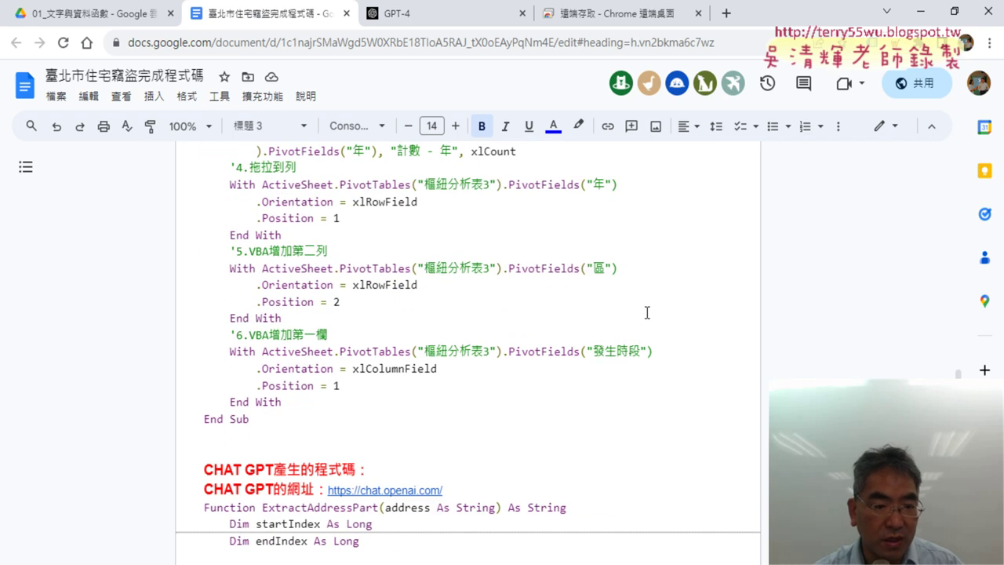
scroll(647, 312, "up", 1)
scroll(647, 312, "down", 3)
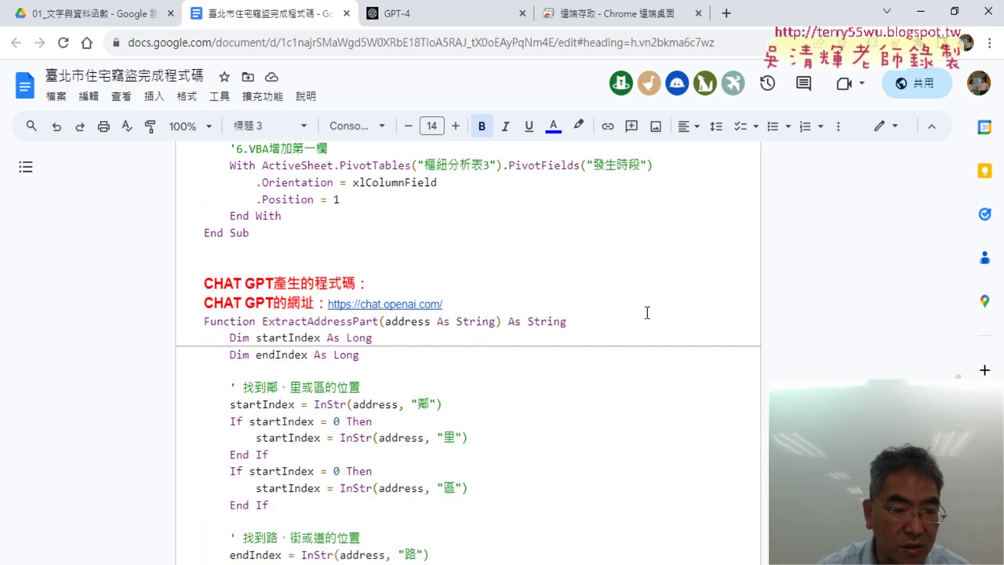
scroll(647, 312, "down", 2)
scroll(647, 312, "down", 2)
scroll(647, 313, "down", 5)
scroll(647, 312, "down", 5)
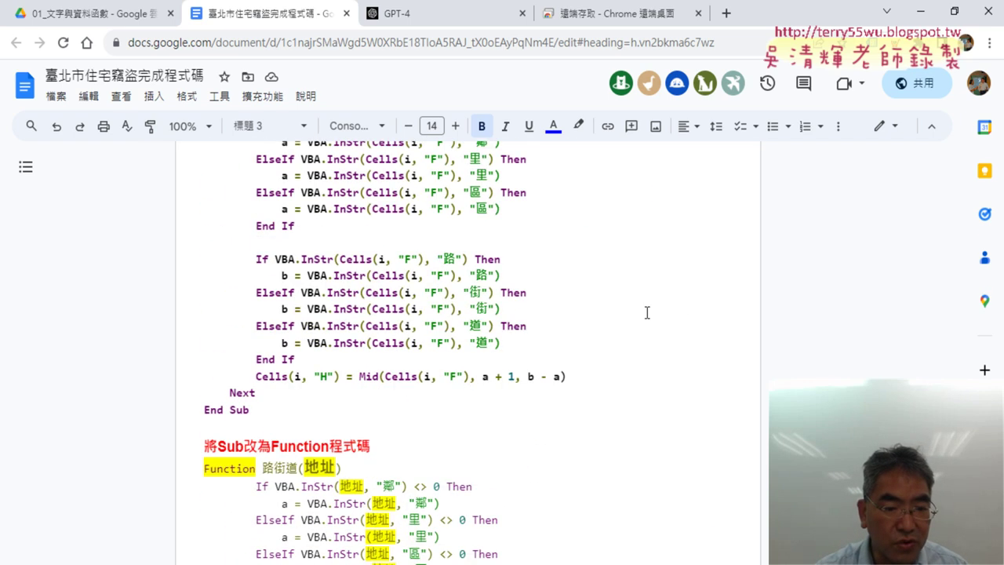
scroll(647, 312, "down", 4)
scroll(647, 312, "down", 4)
scroll(647, 312, "down", 5)
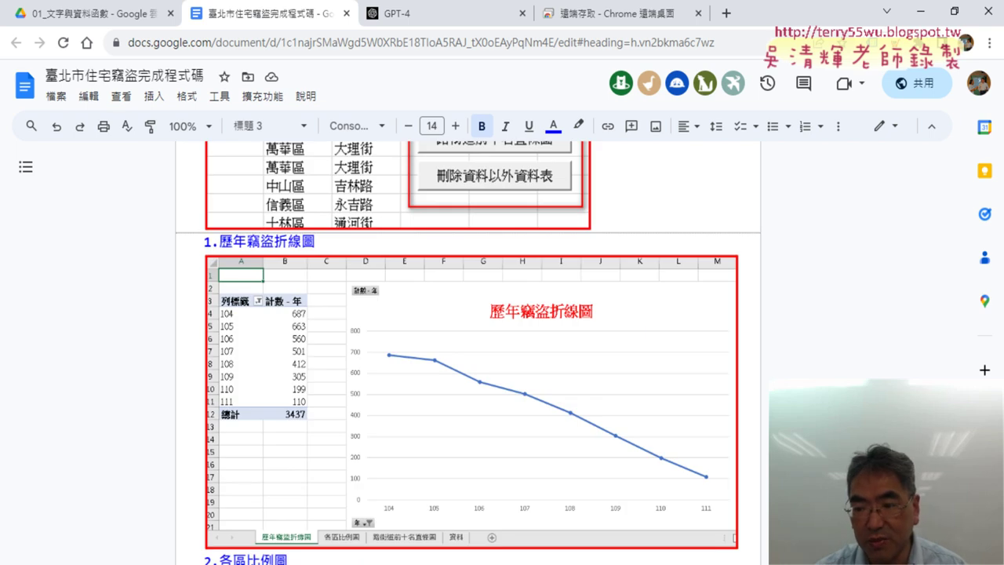
scroll(531, 367, "down", 5)
scroll(530, 368, "down", 5)
scroll(531, 368, "down", 6)
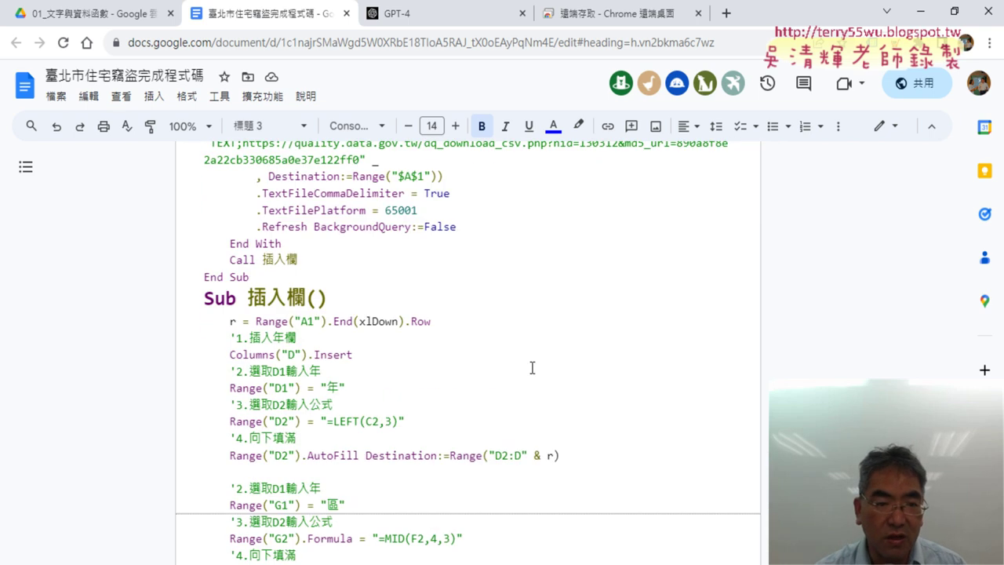
scroll(531, 368, "down", 5)
scroll(532, 367, "down", 3)
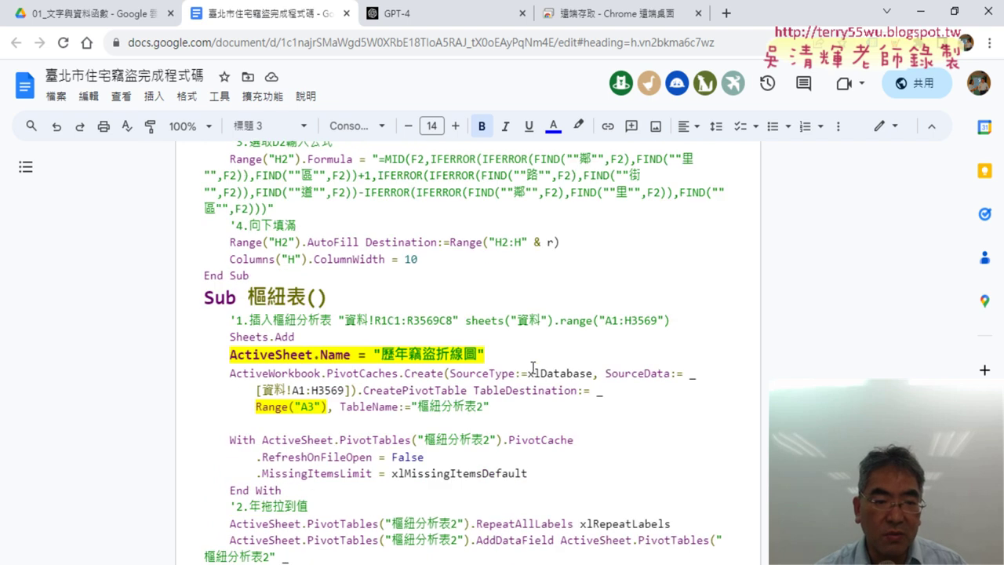
Delete the blank line between End With and End Sub in the 樞紐表 macro.
mouse_move(201, 188)
left_mouse_down()
mouse_move(512, 256)
mouse_move(502, 471)
left_mouse_up()
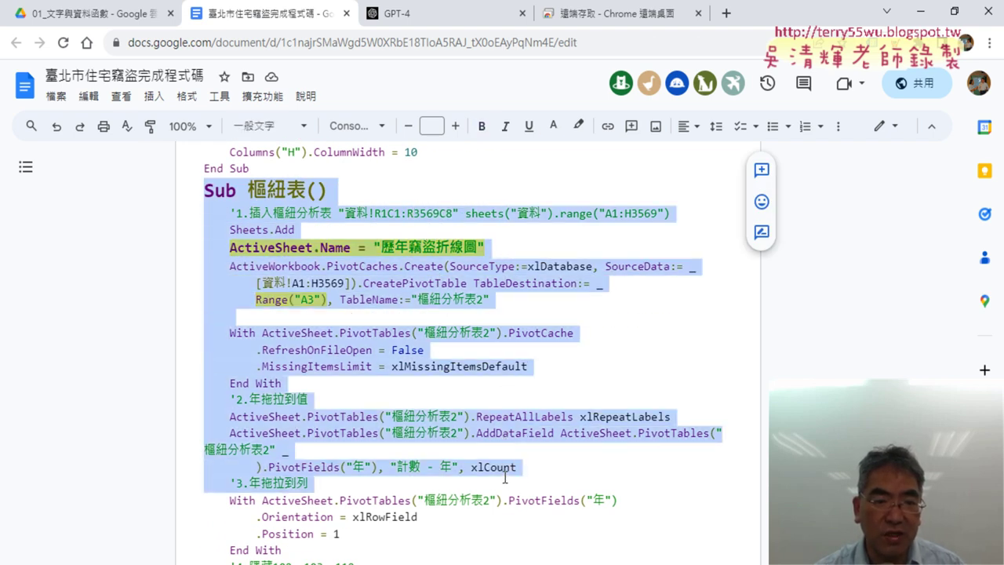
scroll(502, 471, "down", 2)
scroll(360, 455, "down", 1)
left_click(284, 419)
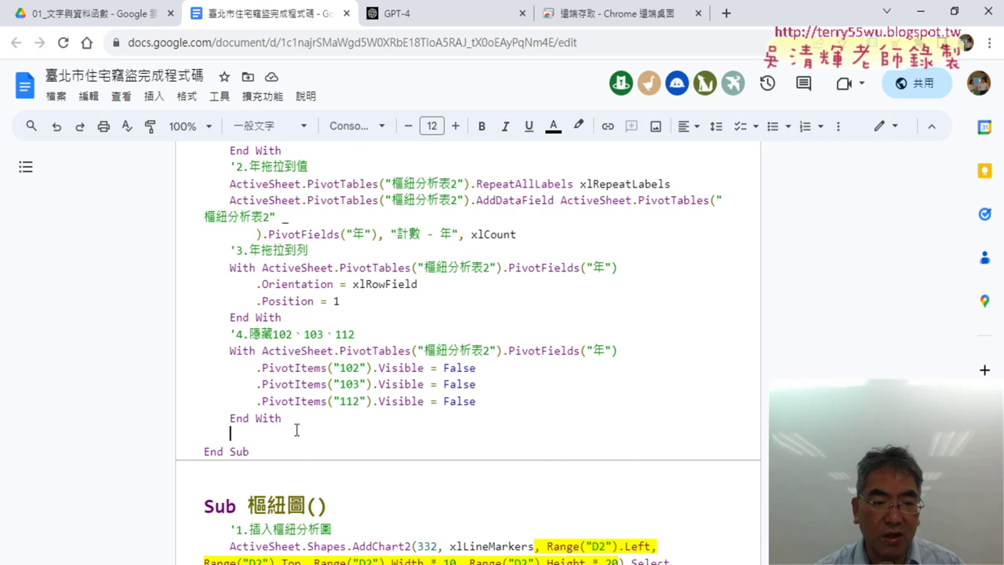
key("Delete")
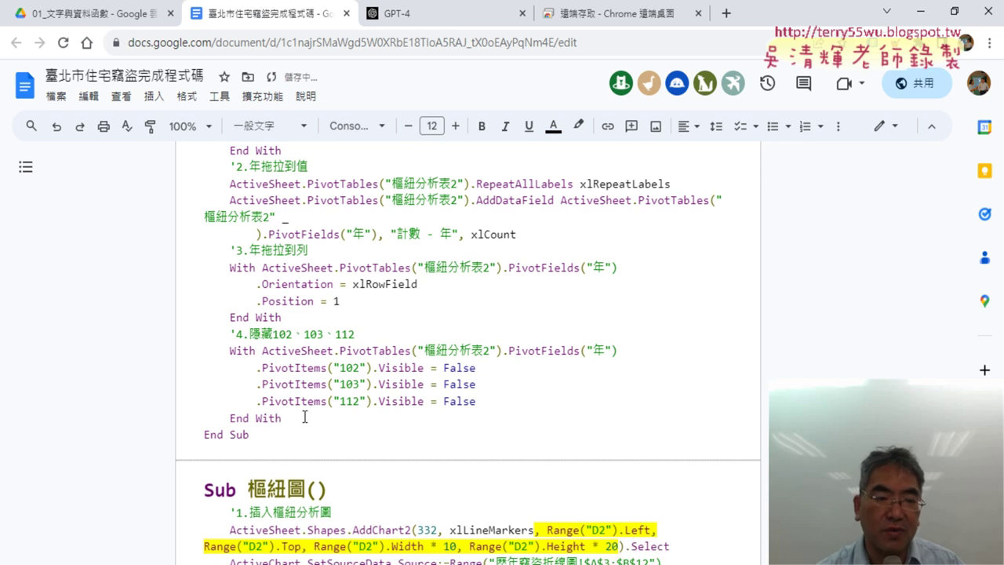
scroll(305, 417, "up", 1)
scroll(304, 416, "up", 1)
scroll(304, 416, "up", 1)
left_click_drag(203, 190, 378, 209)
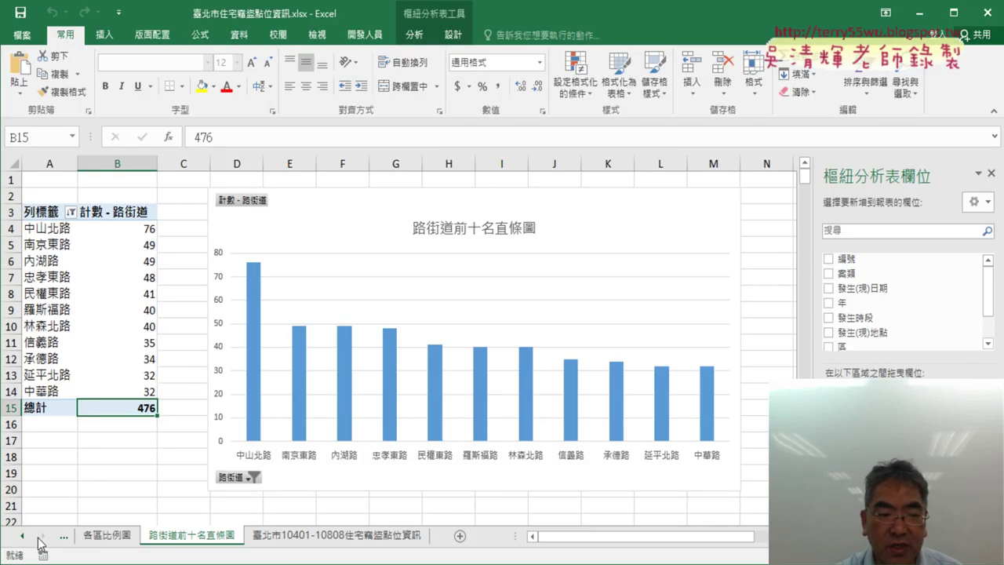
Group the three chart sheet tabs and permanently delete them.
left_click(22, 536)
left_click(22, 535)
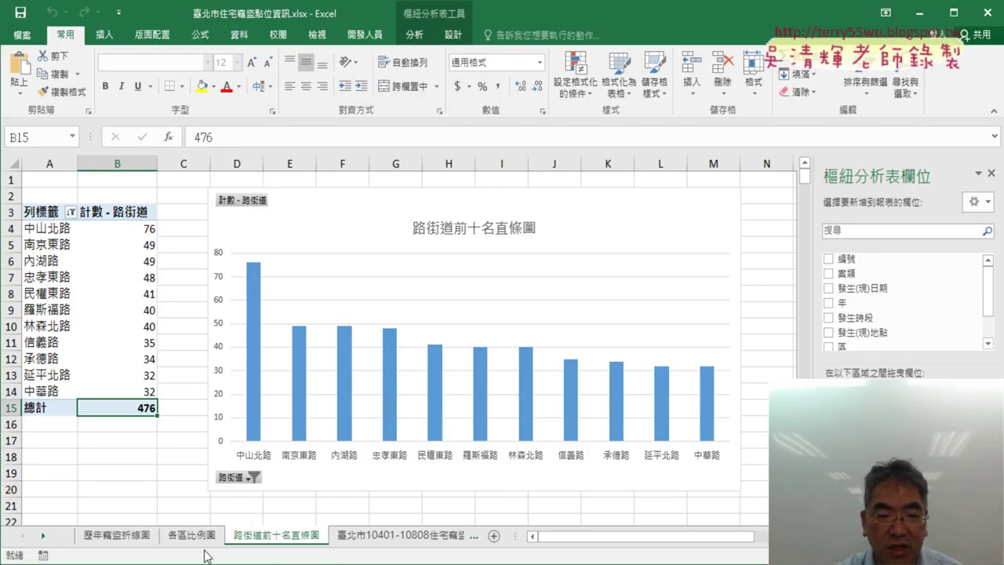
left_click(120, 535, "ctrl")
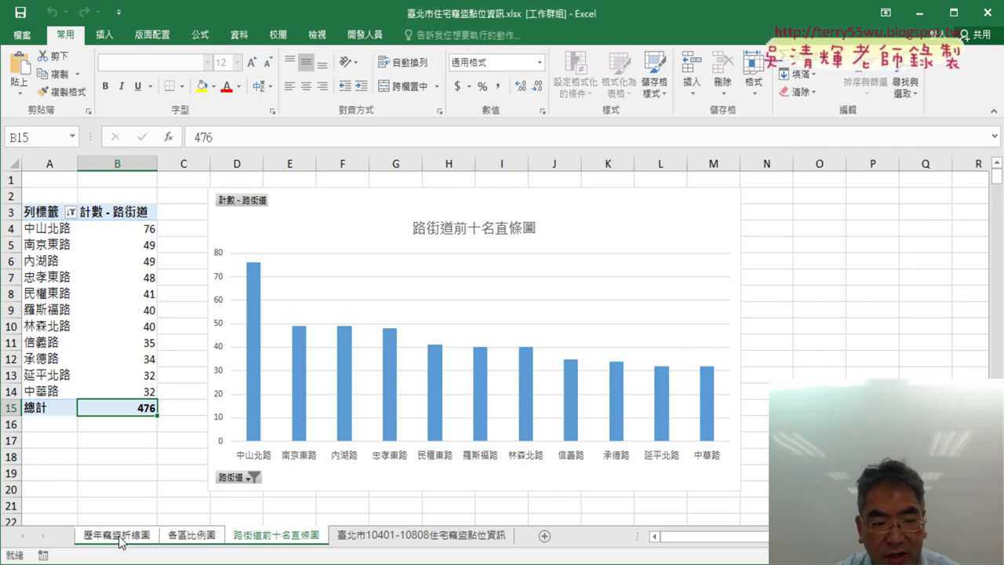
right_click(120, 540)
left_click(157, 359)
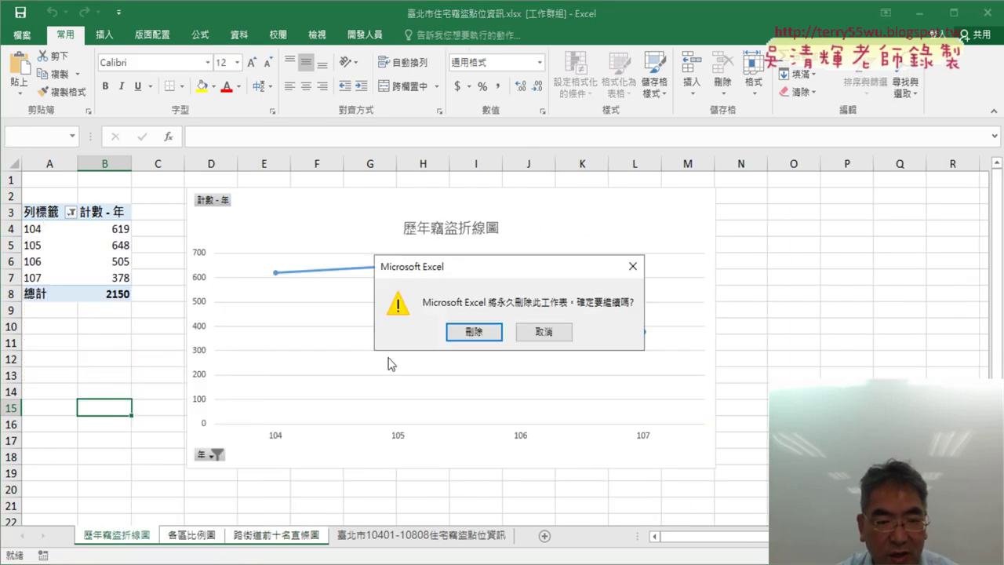
left_click(484, 333)
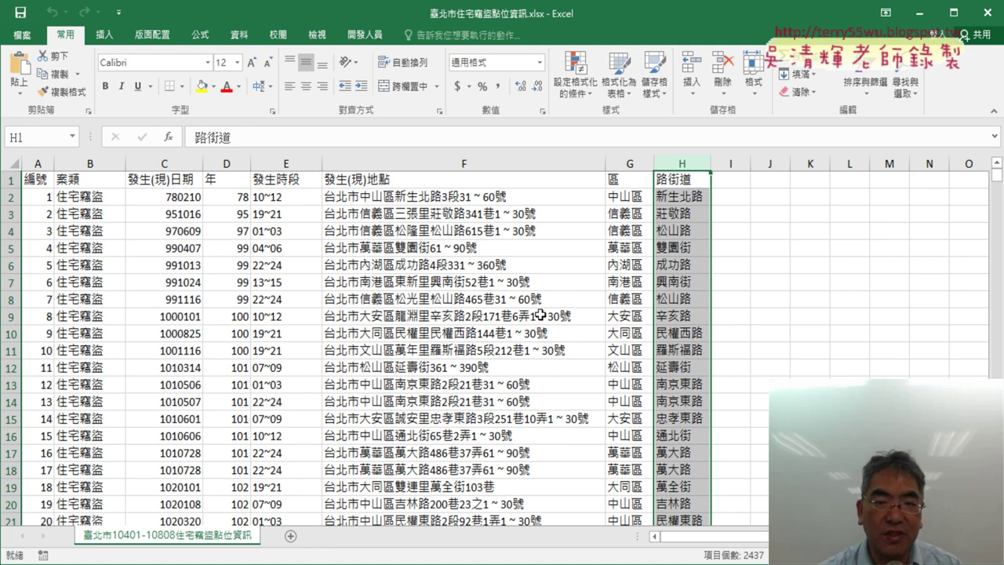
Insert an empty pivot table, 樞紐分析表3, from the burglary data onto a new sheet.
left_click(540, 315)
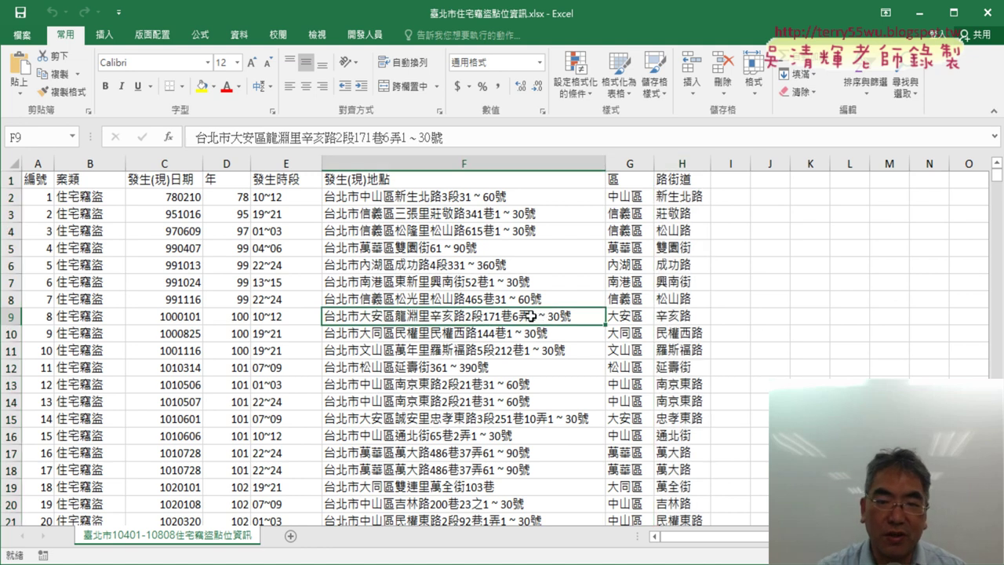
left_click(362, 37)
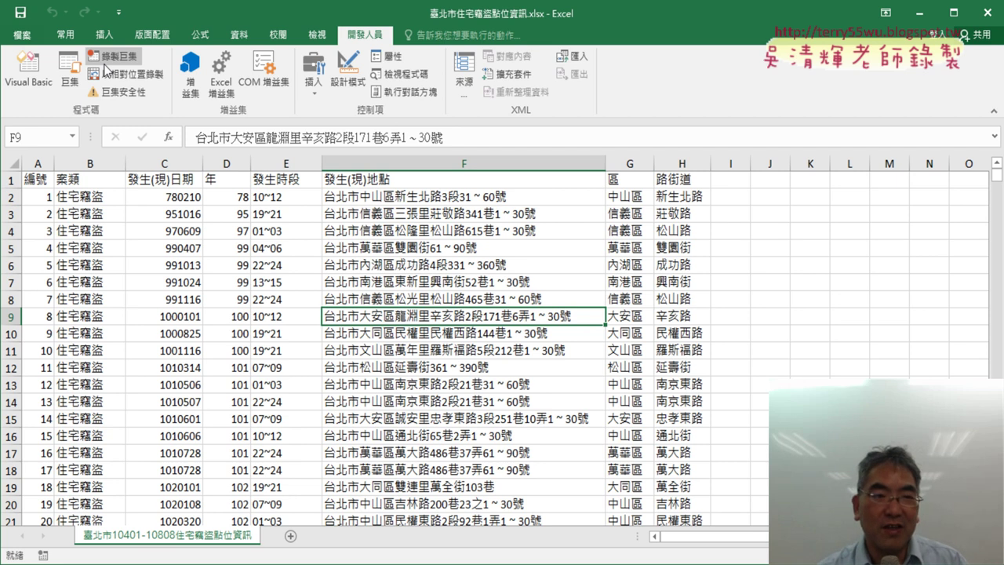
left_click(180, 232)
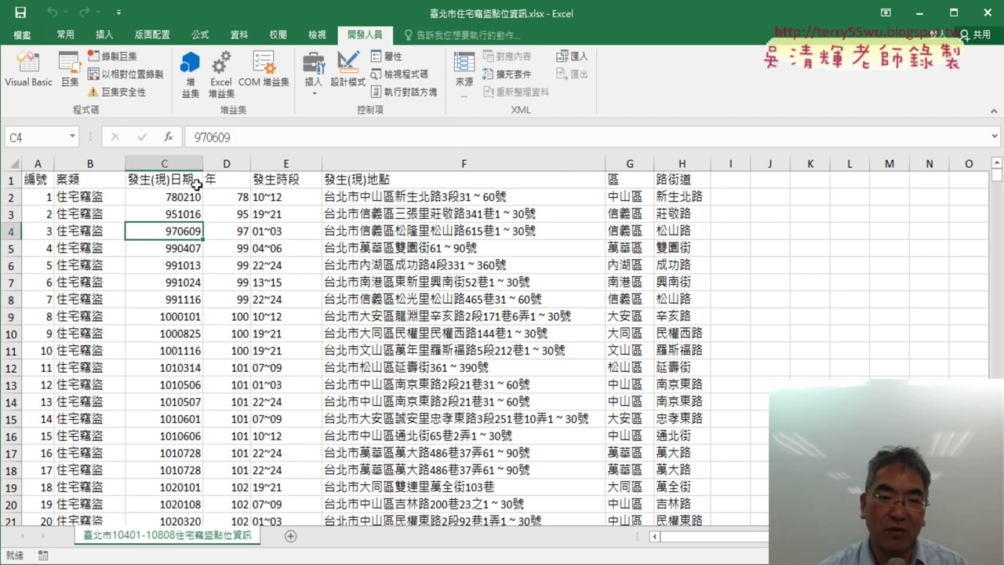
left_click(105, 34)
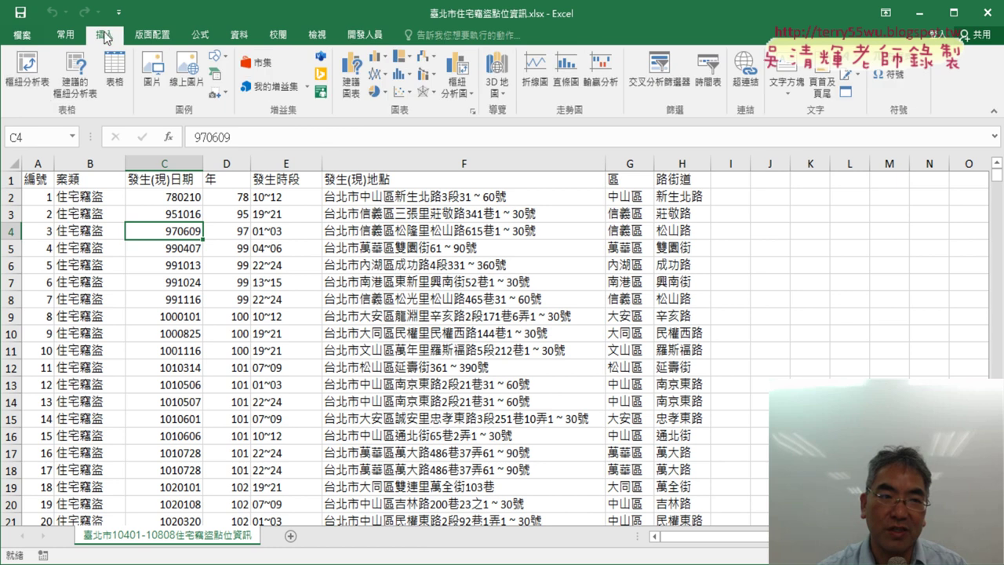
left_click(39, 73)
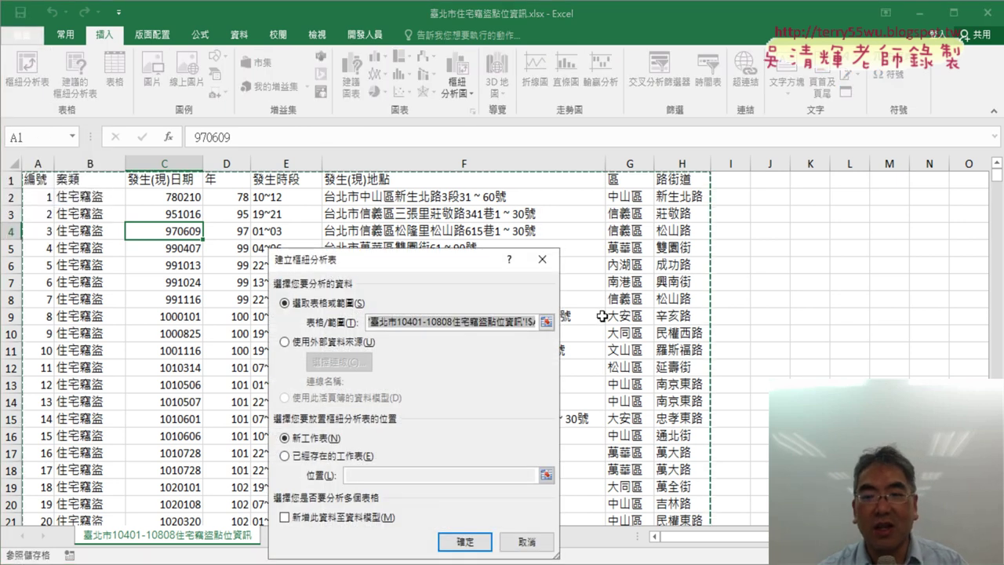
left_click(463, 540)
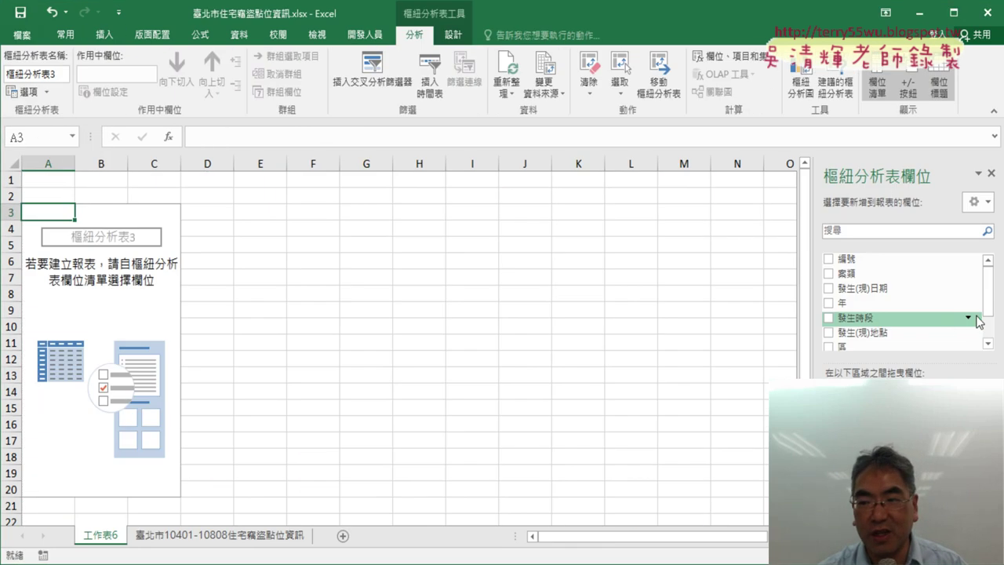
Put 年 in the rows and in Values, summarized as a count (項目個數).
scroll(979, 324, "down", 2)
left_click(846, 262)
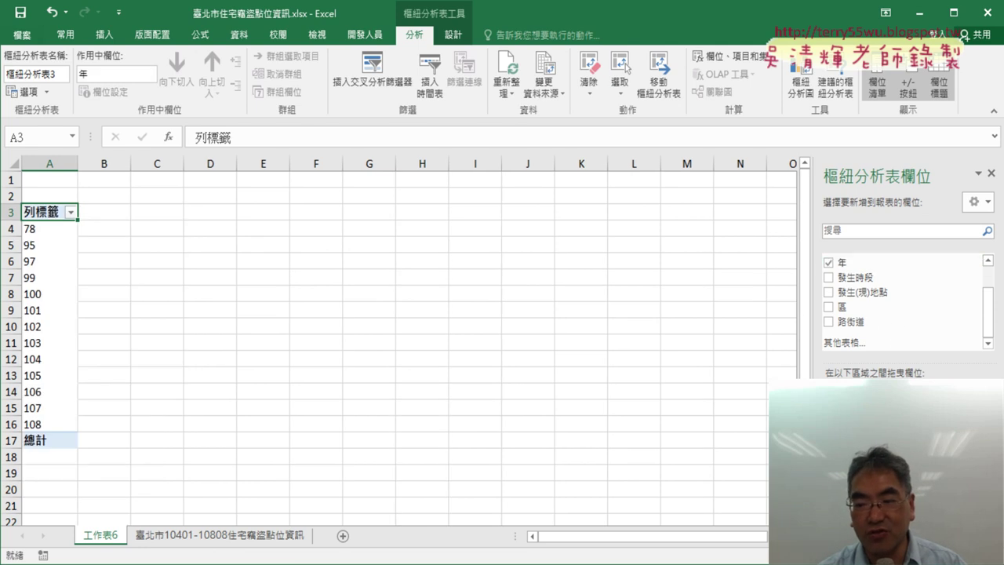
left_click_drag(841, 262, 941, 501)
left_click(941, 502)
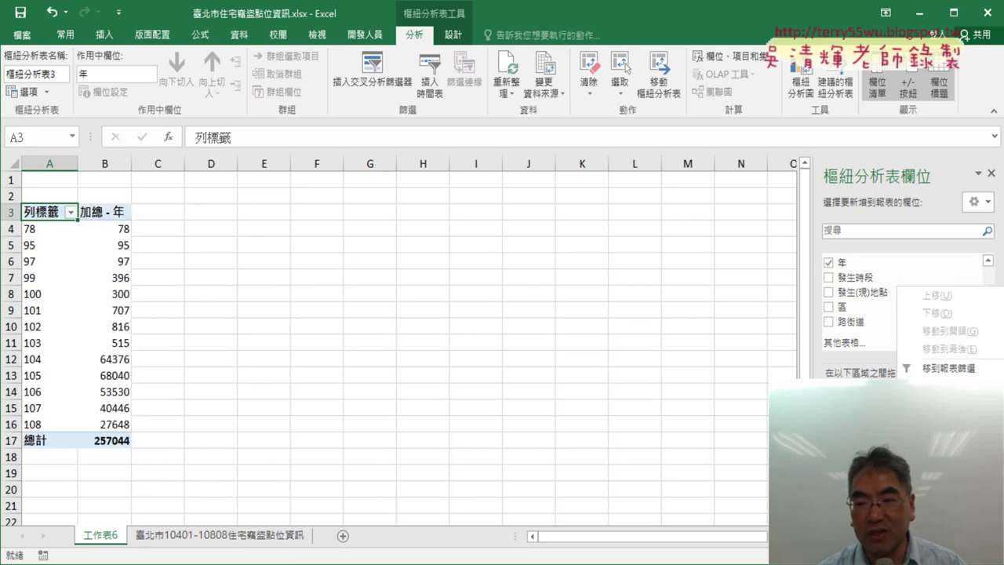
left_click(933, 317)
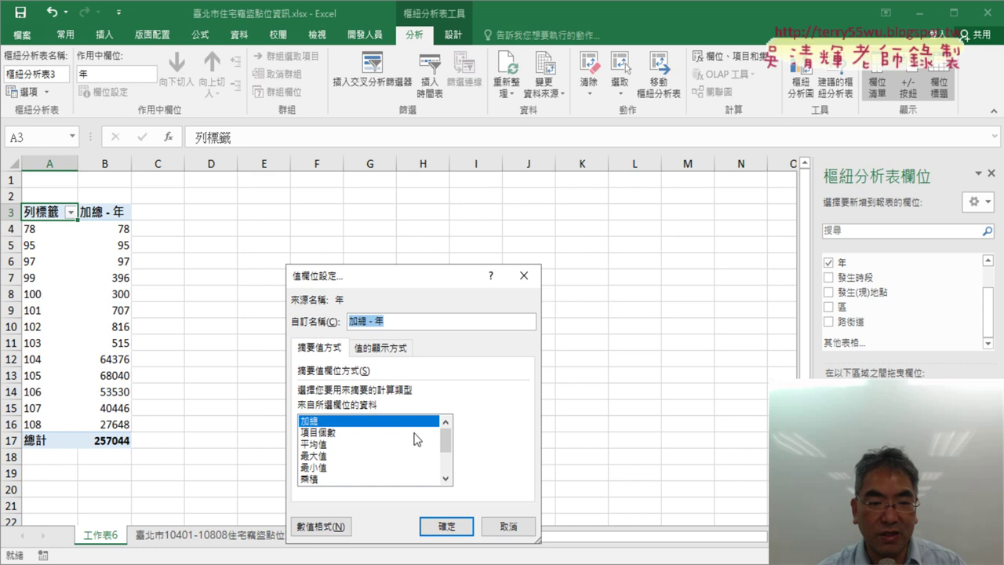
left_click(352, 432)
left_click(446, 524)
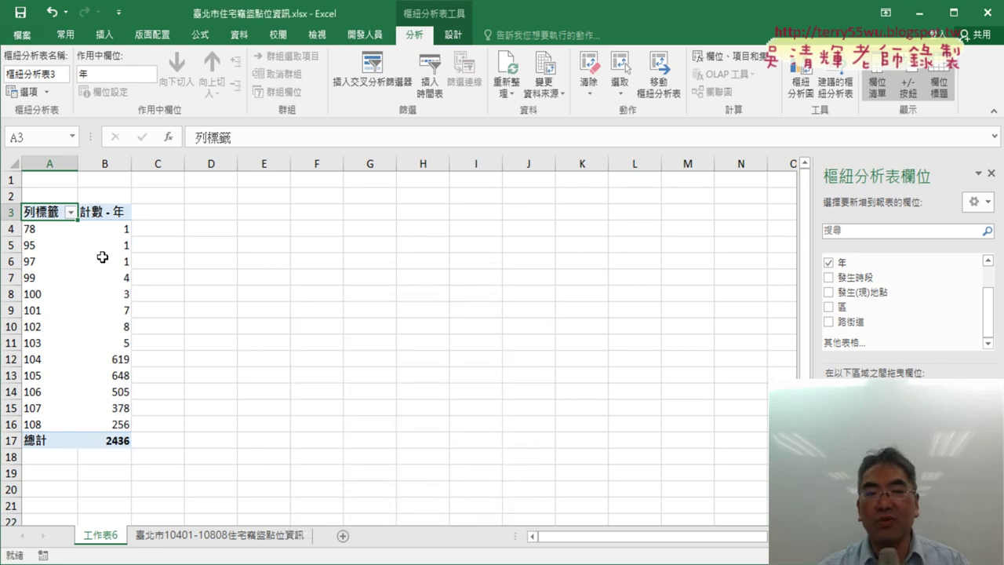
Filter the year rows to 104–107, hiding 78, 95, 97, 99–103 and 108.
left_click(72, 211)
left_click(45, 374)
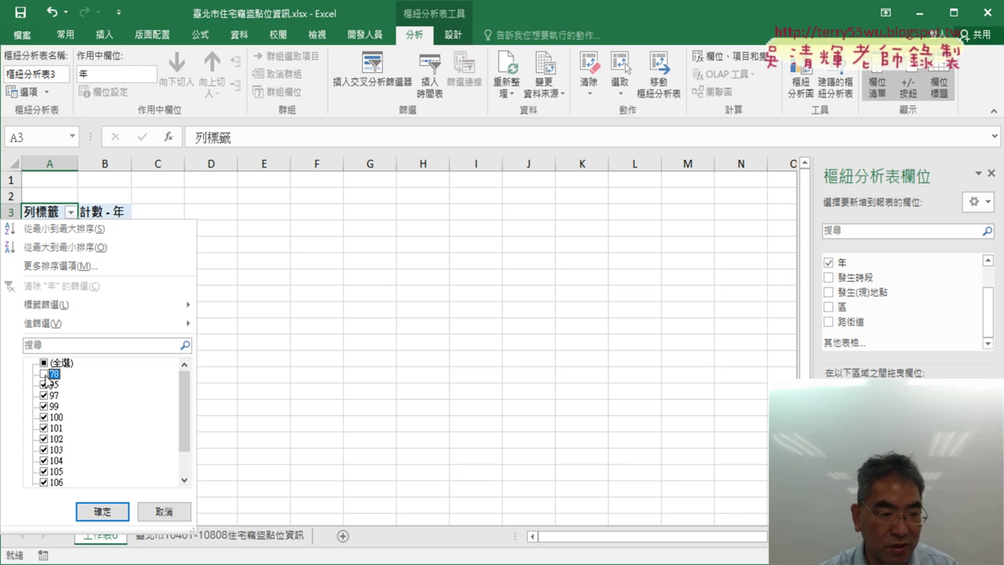
left_click(45, 384)
left_click(45, 395)
left_click(45, 406)
left_click(45, 417)
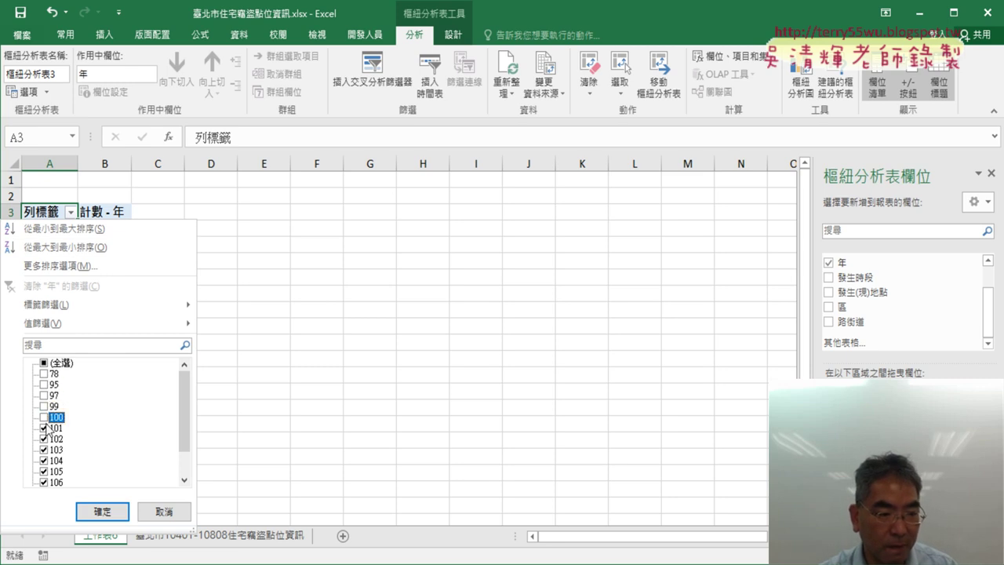
left_click(44, 428)
left_click(45, 439)
left_click(44, 449)
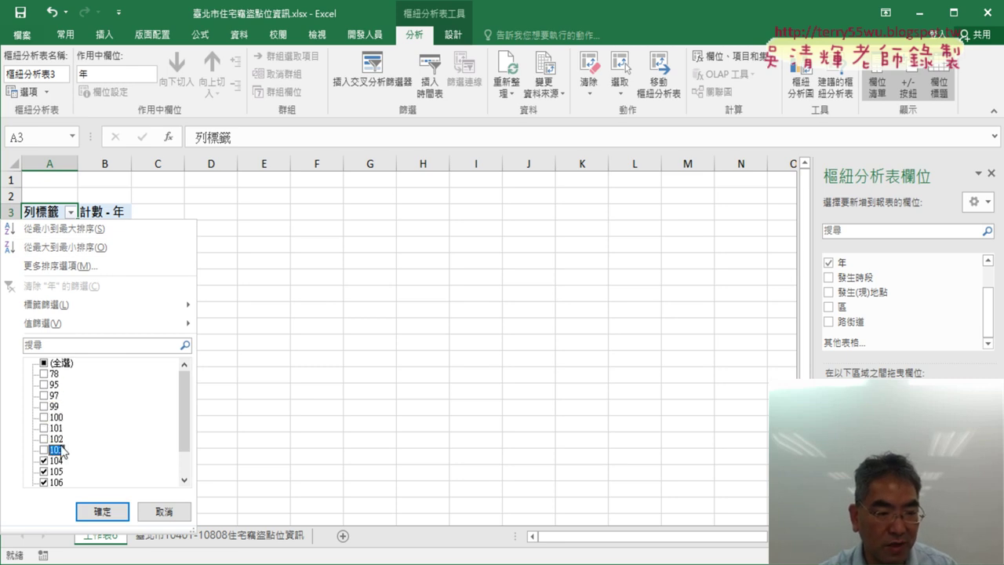
scroll(56, 470, "down", 1)
left_click(44, 472)
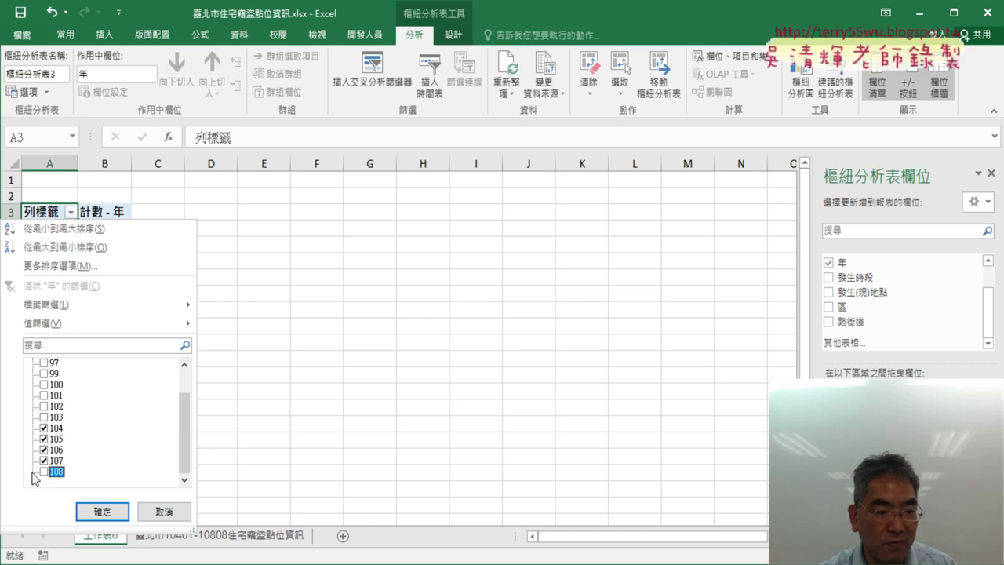
left_click(102, 511)
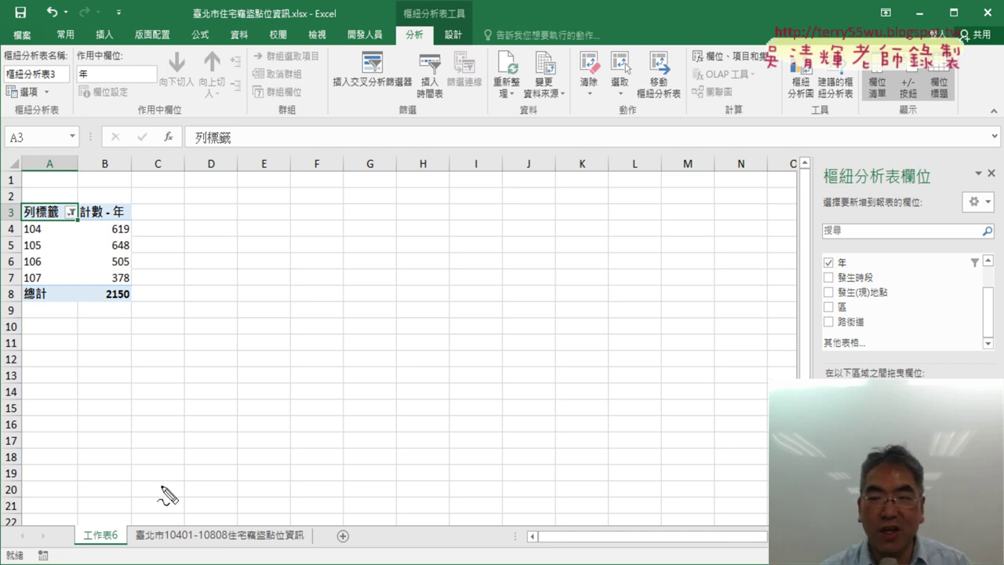
mouse_move(832, 288)
left_mouse_down()
mouse_move(849, 295)
mouse_move(841, 379)
left_mouse_up()
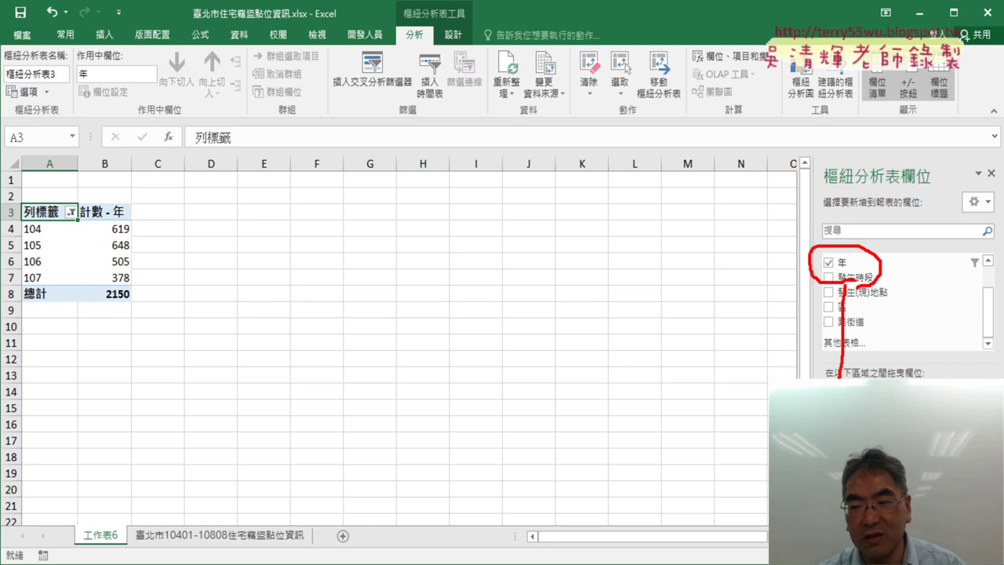
left_click_drag(851, 274, 916, 560)
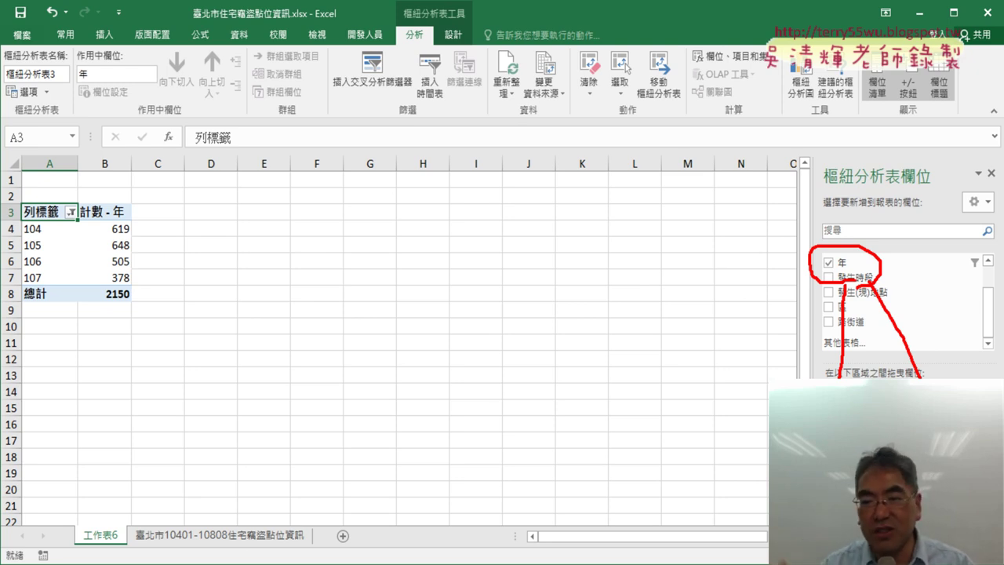
key("Escape")
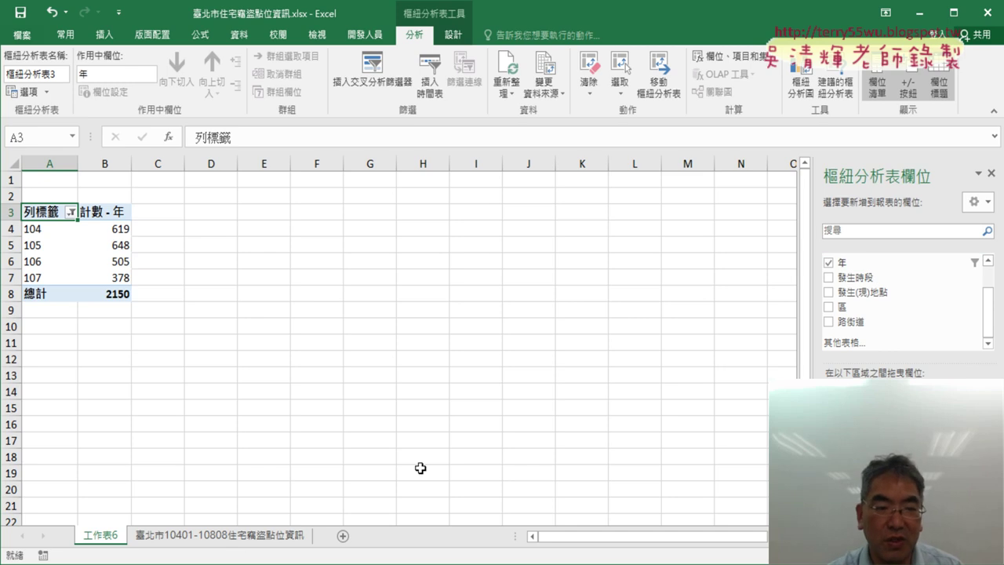
Delete the 工作表6 pivot sheet.
right_click(112, 543)
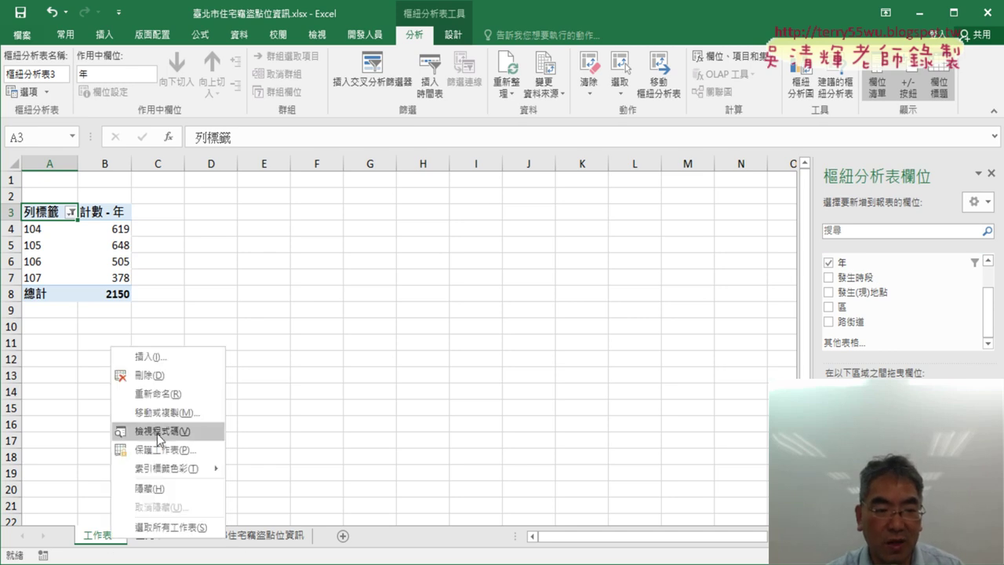
left_click(167, 374)
left_click(473, 333)
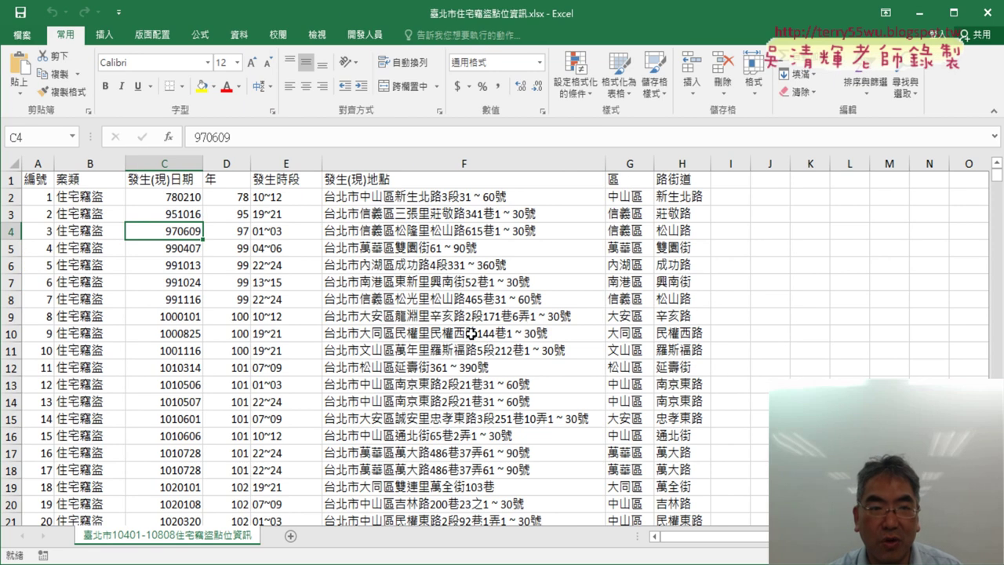
Start recording a new macro named 樞紐表.
left_click(366, 35)
left_click(135, 57)
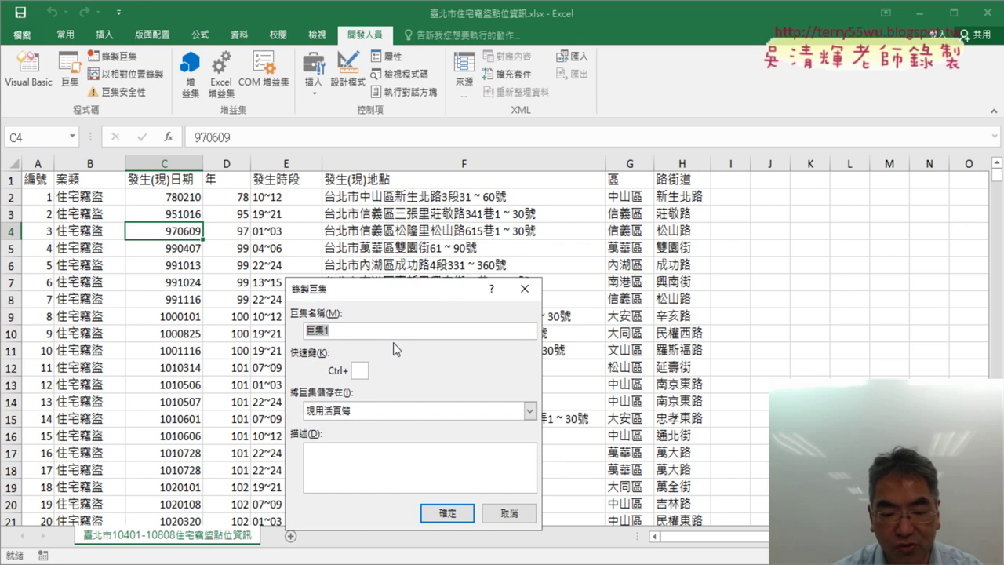
type("劃")
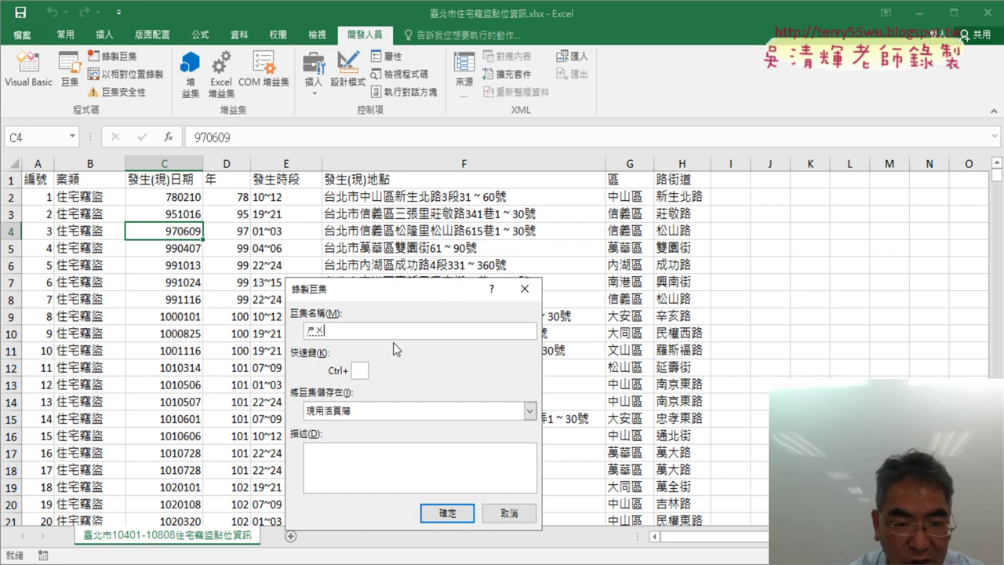
type("擴標劃")
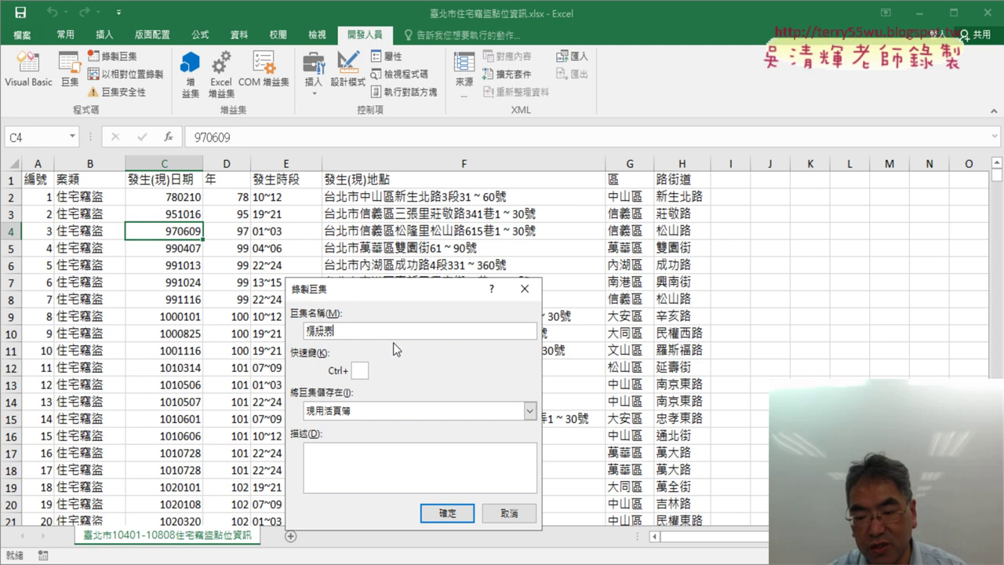
type("樞紐表")
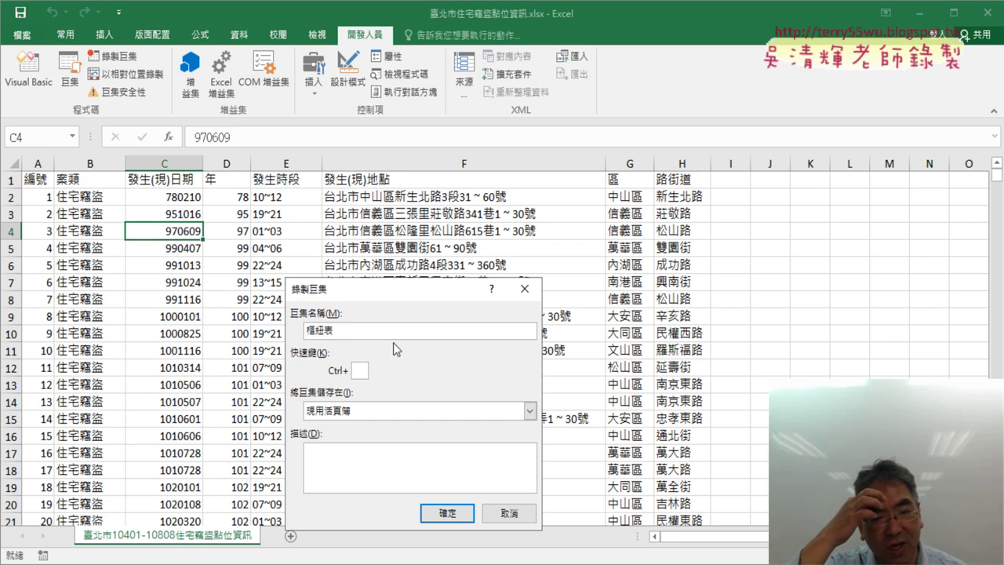
left_click(458, 514)
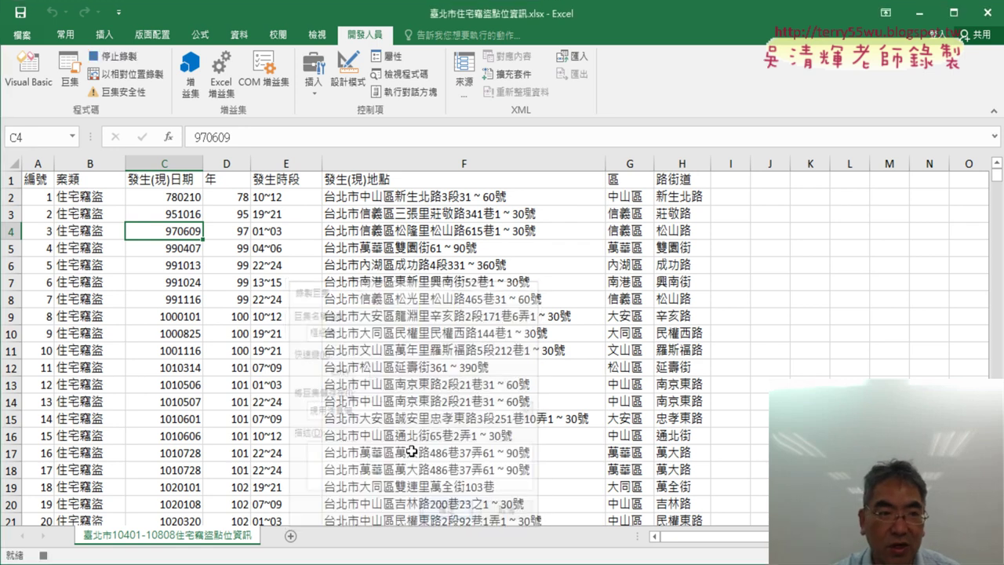
Insert a pivot table on a new sheet with 年 in rows, counted via 項目個數.
left_click(114, 37)
left_click(26, 69)
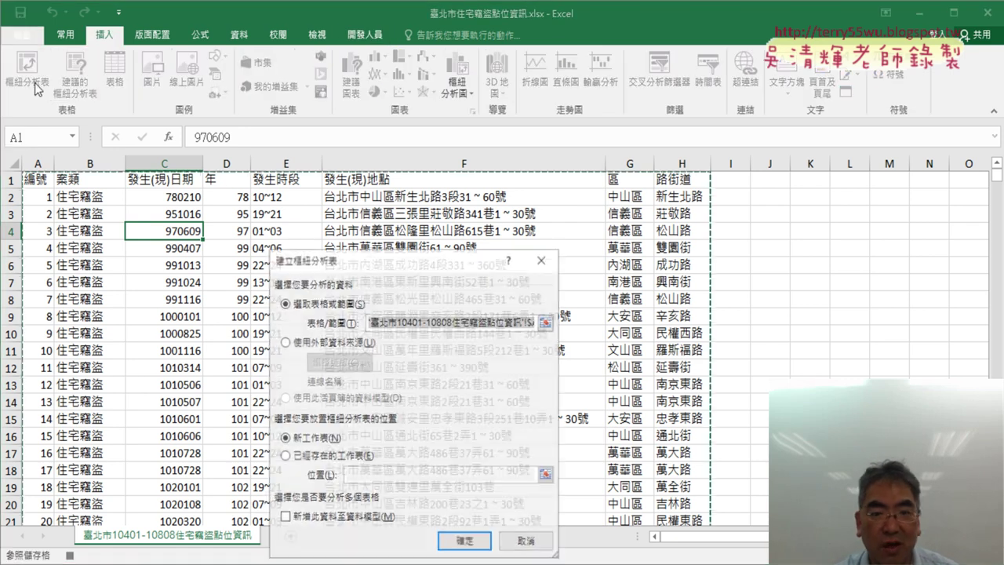
left_click(458, 542)
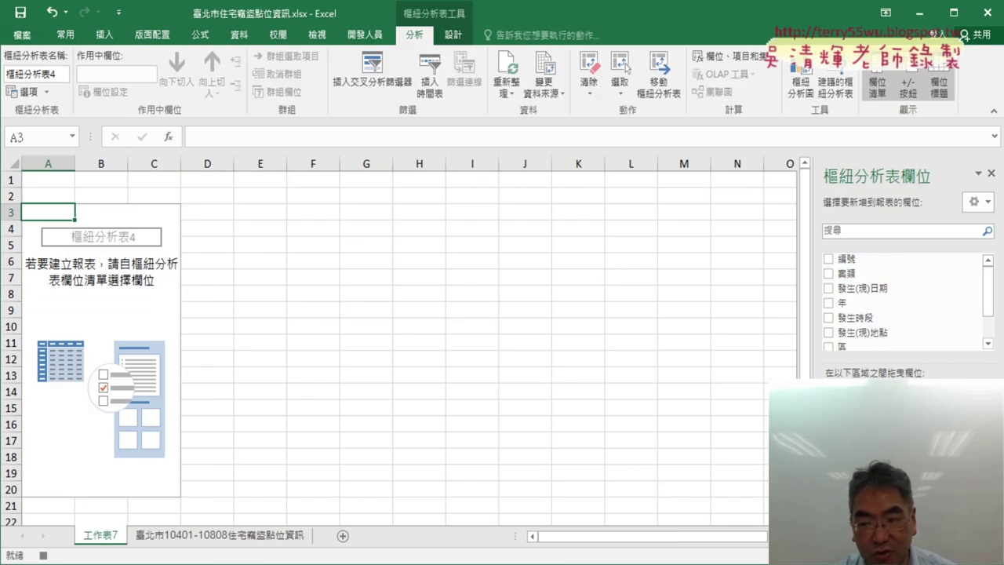
left_click(829, 302)
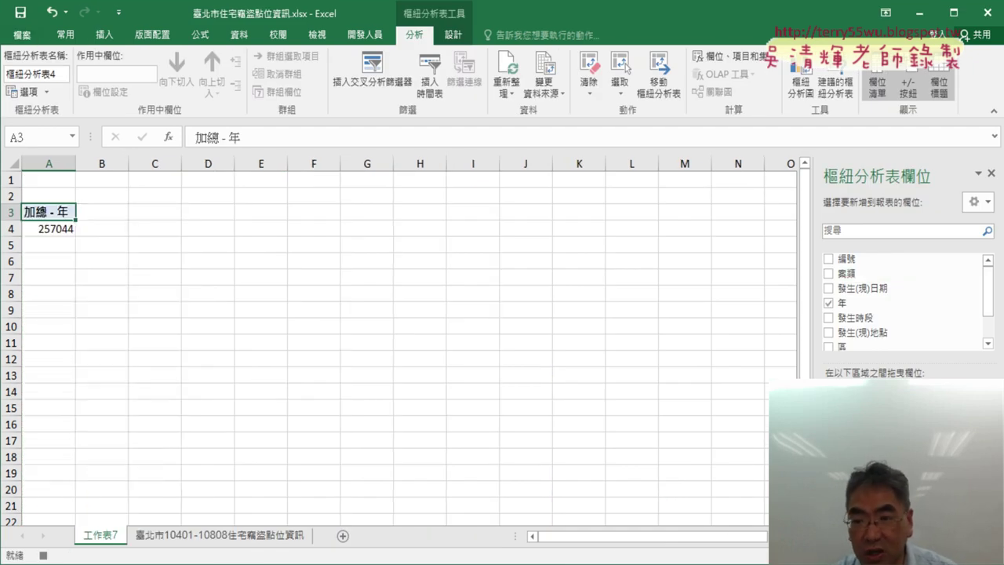
left_click_drag(863, 305, 861, 335)
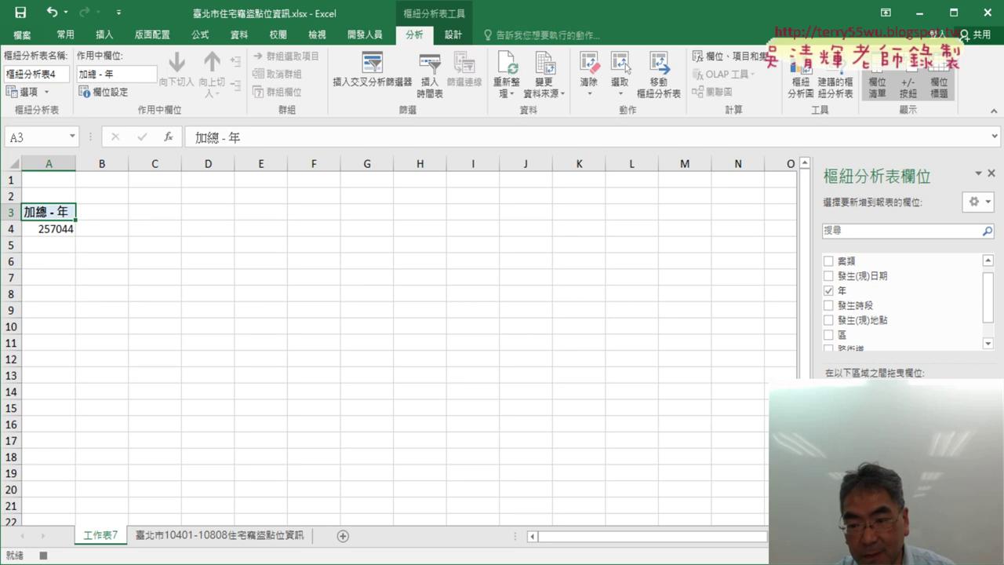
left_click(981, 388)
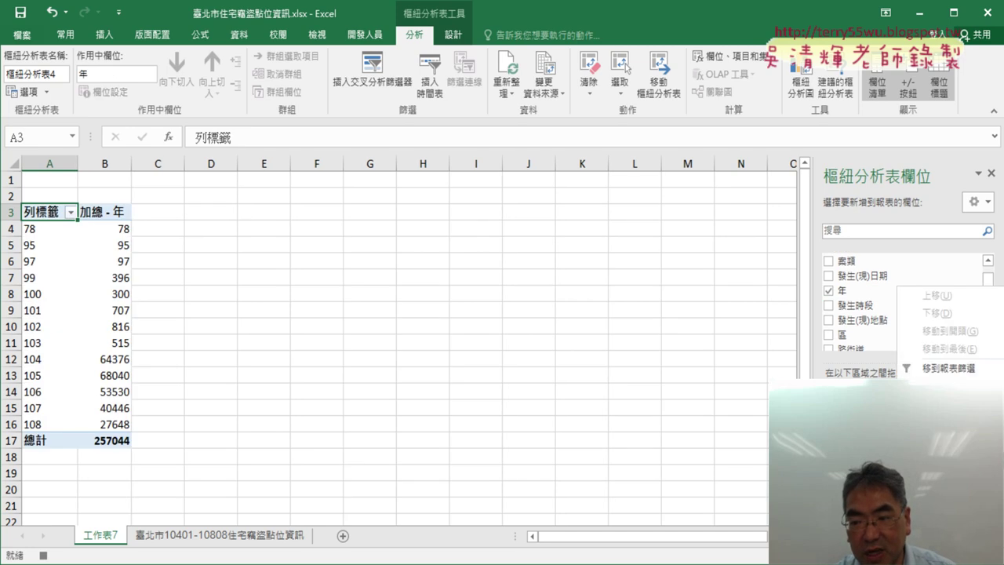
left_click(933, 371)
left_click(329, 432)
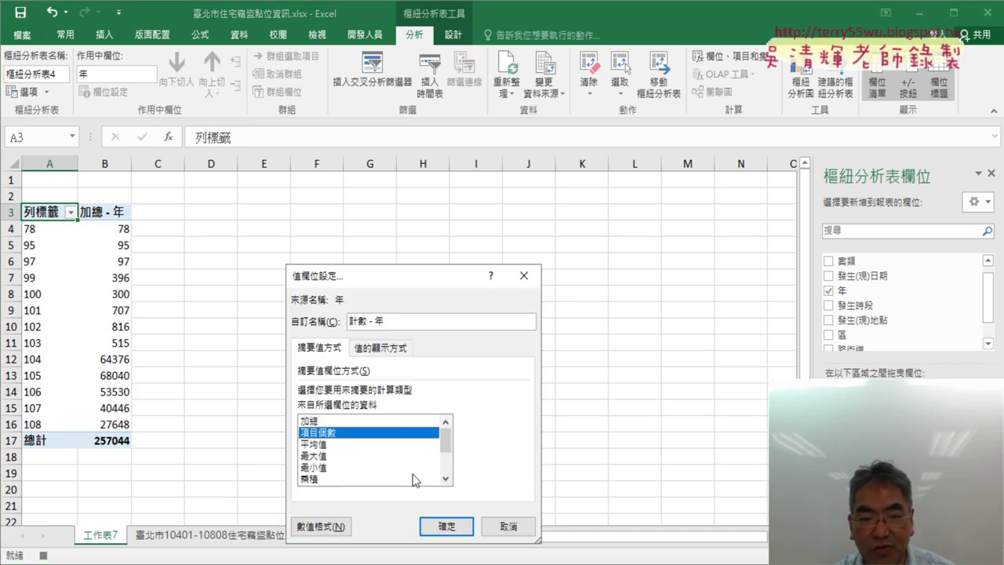
left_click(447, 526)
Filter the year rows to 104–107, excluding 78, 95, 99–103 and 108.
left_click(70, 211)
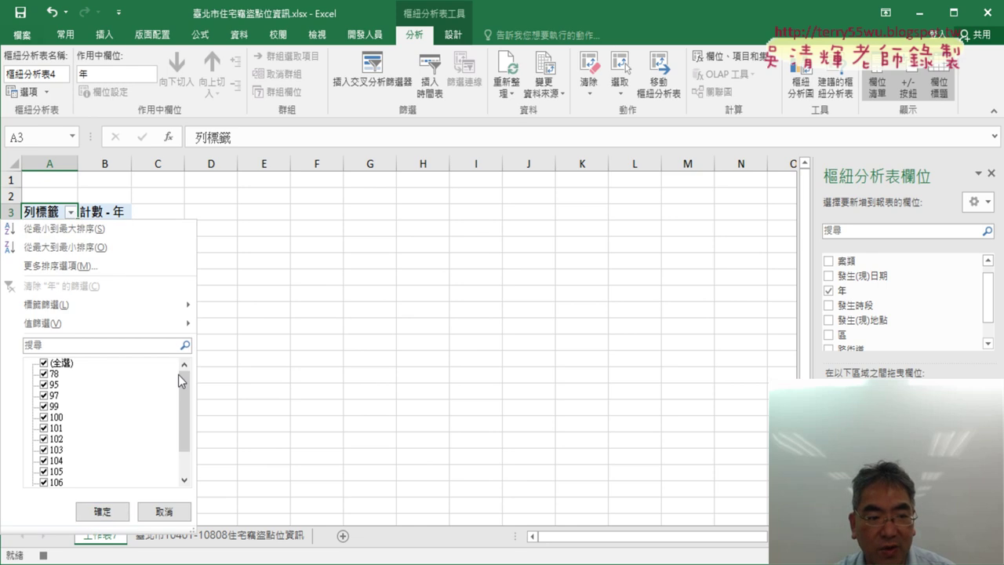
scroll(178, 376, "down", 1)
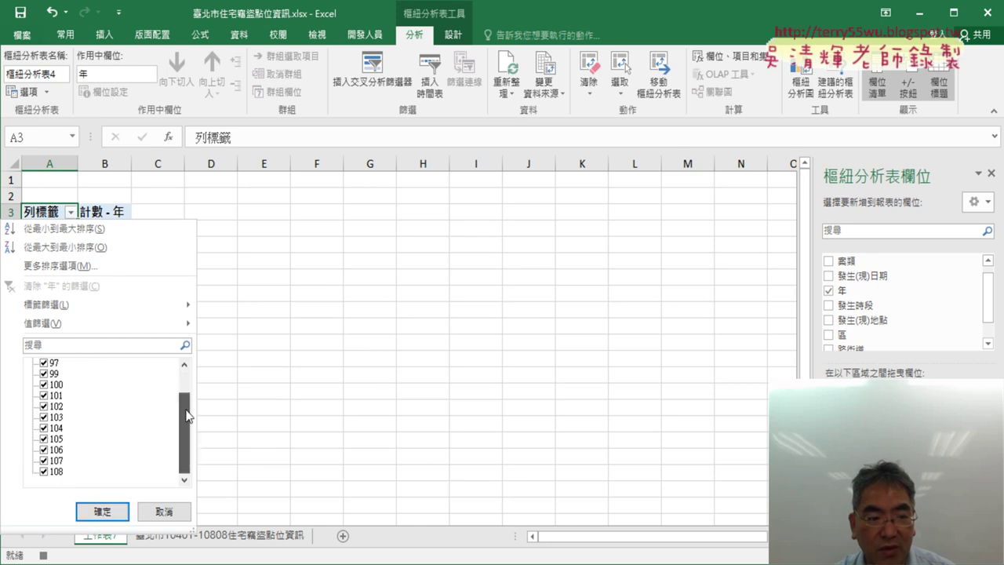
left_click(185, 367)
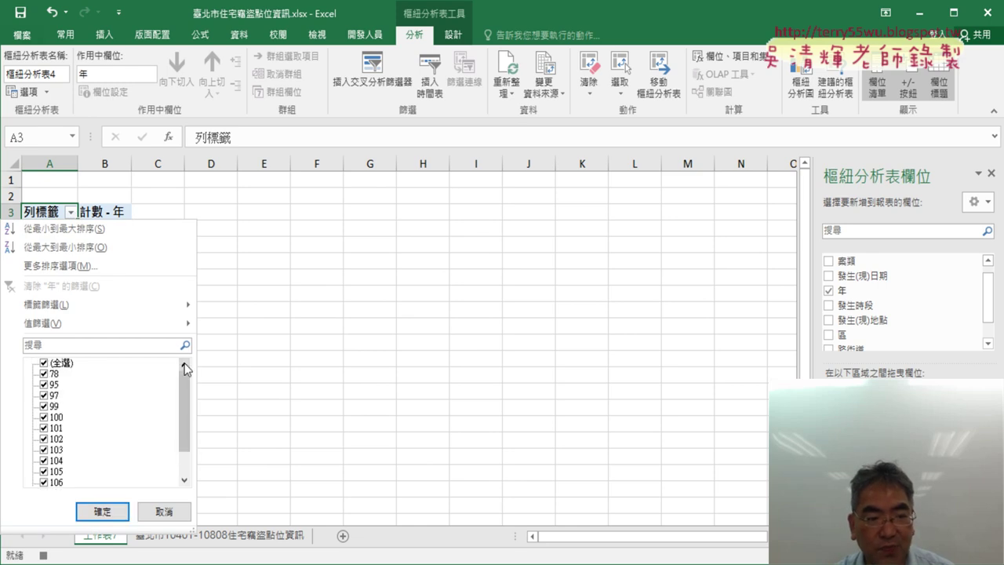
left_click(44, 384)
left_click(44, 396)
left_click(44, 406)
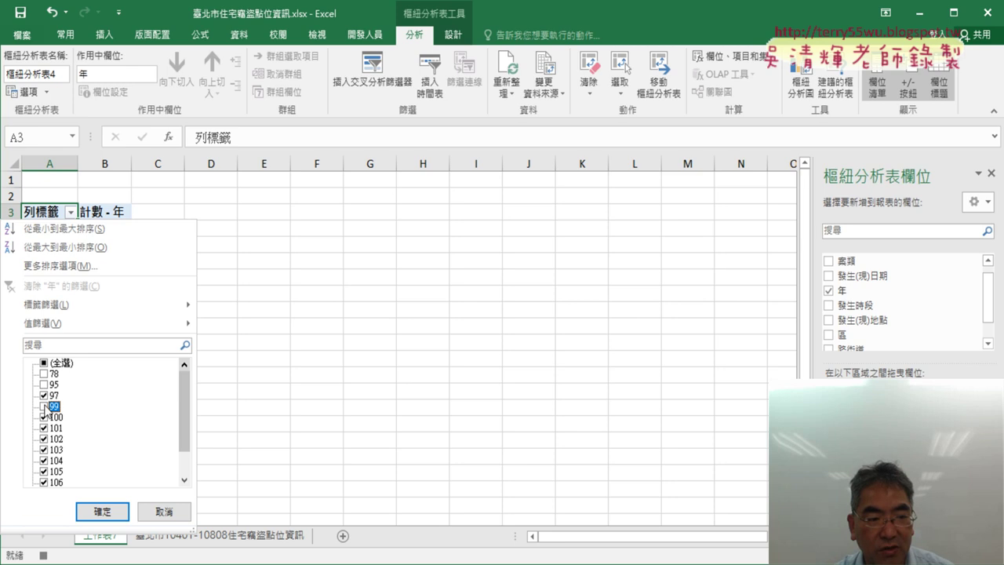
left_click(45, 417)
left_click(44, 428)
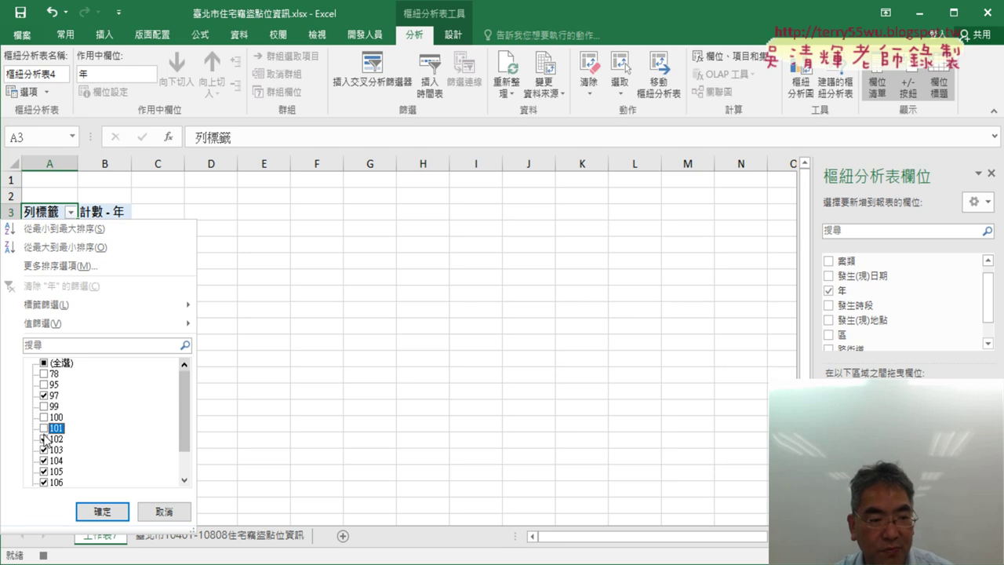
left_click(44, 439)
left_click(43, 450)
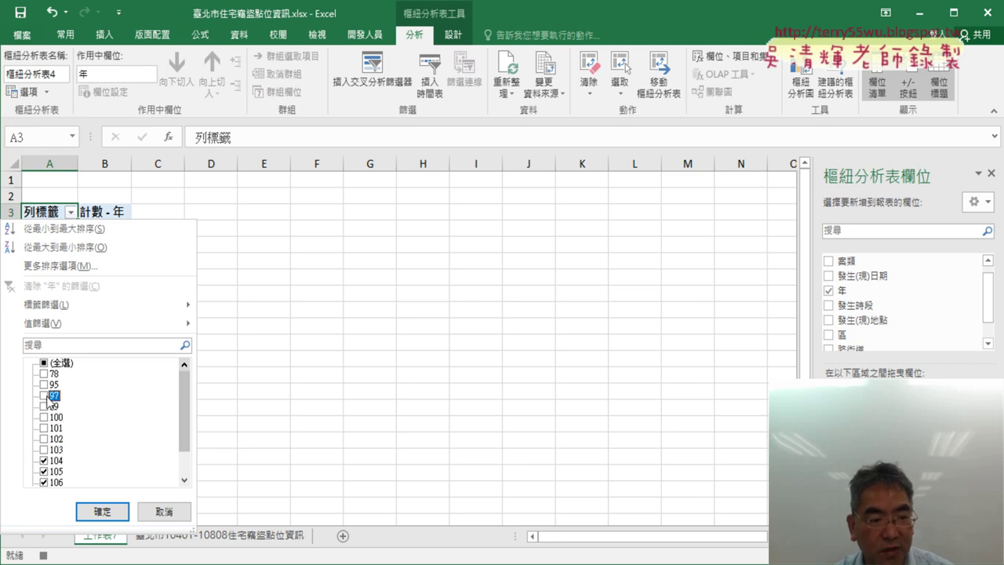
scroll(53, 478, "down", 1)
left_click(44, 471)
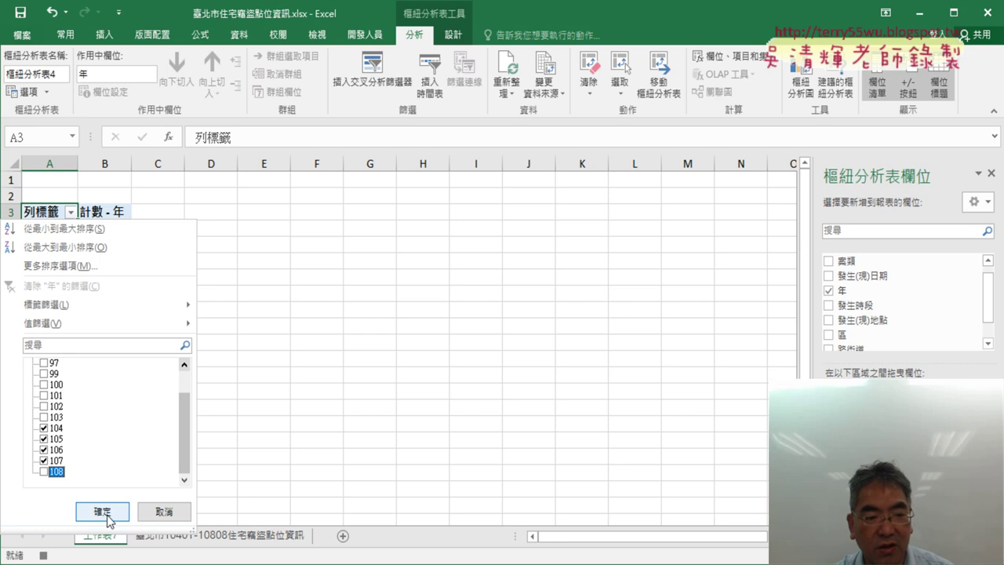
left_click(109, 514)
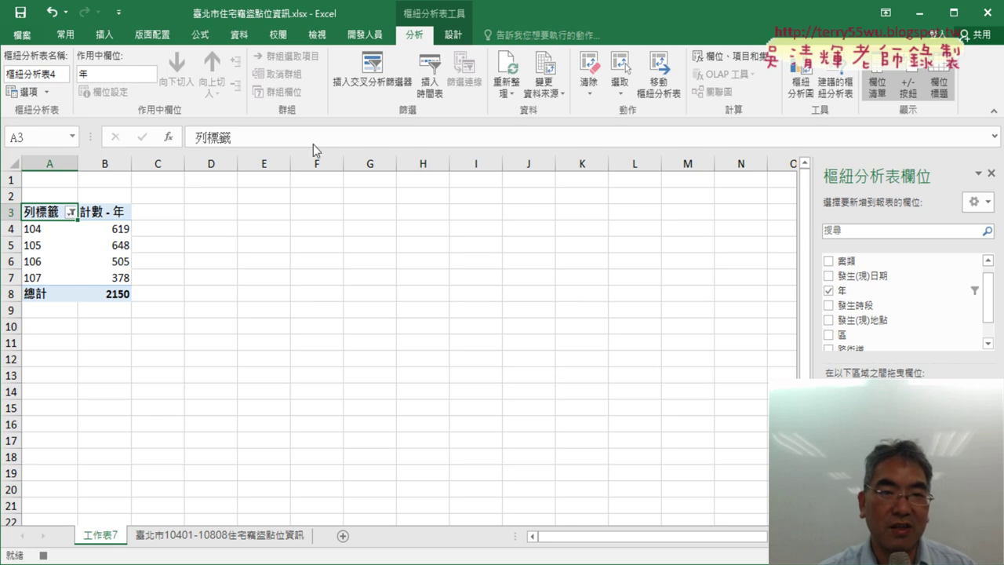
left_click(357, 38)
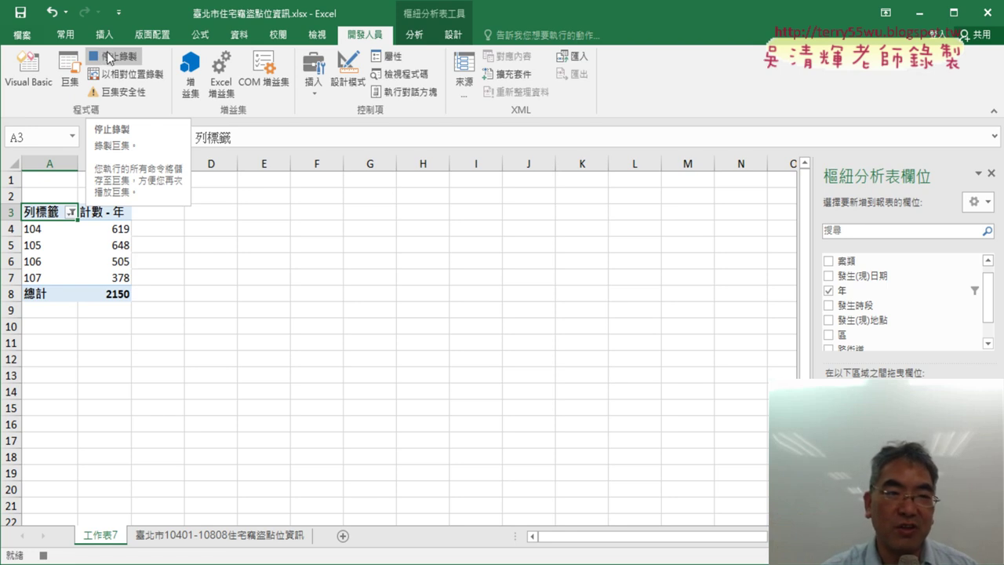
Stop the macro recording and delete the 工作表7 pivot sheet.
left_click(116, 59)
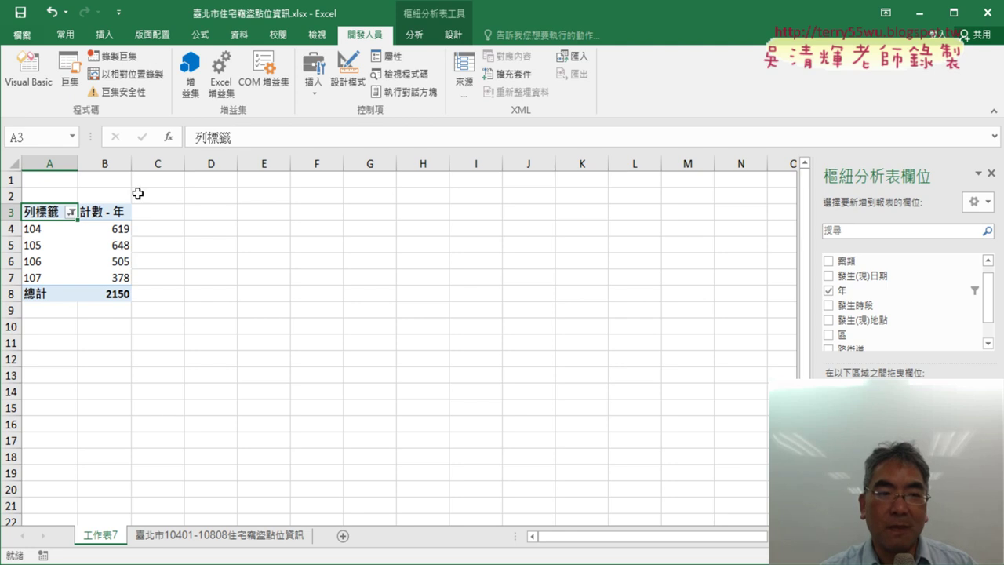
right_click(103, 543)
left_click(153, 377)
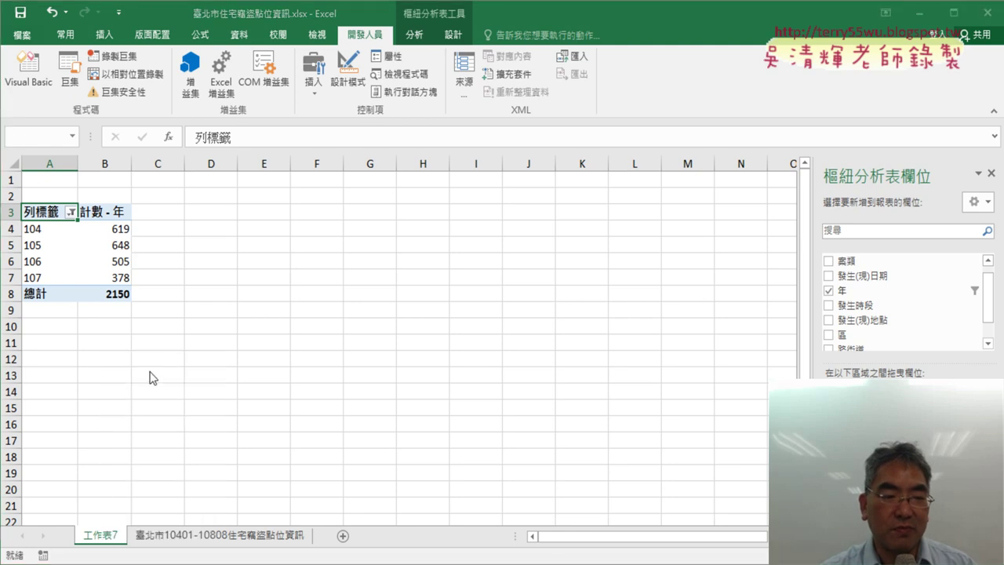
left_click(473, 333)
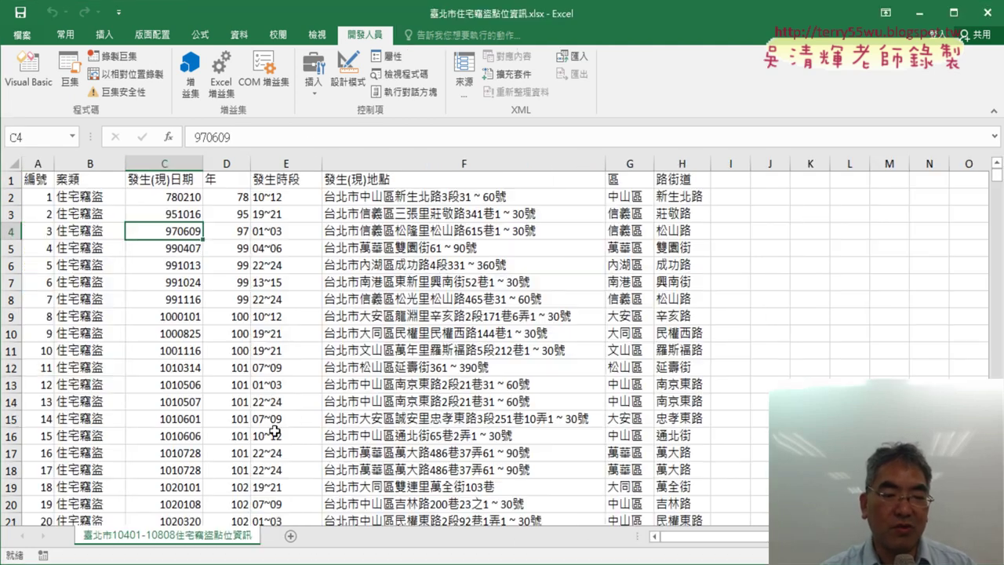
Run the 樞紐表 macro and debug its run-time error 5 at PivotCaches.Create.
left_click(78, 87)
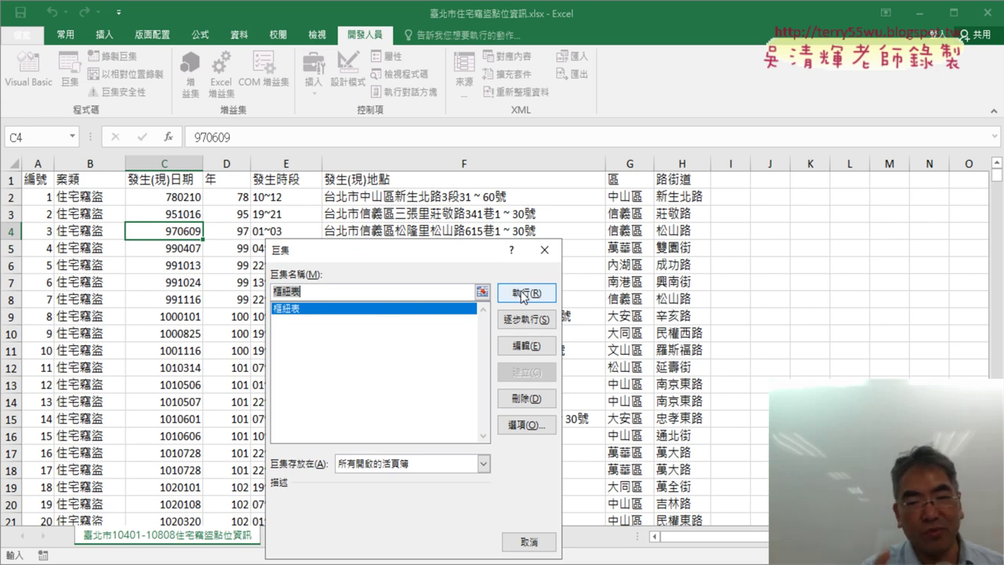
left_click(523, 294)
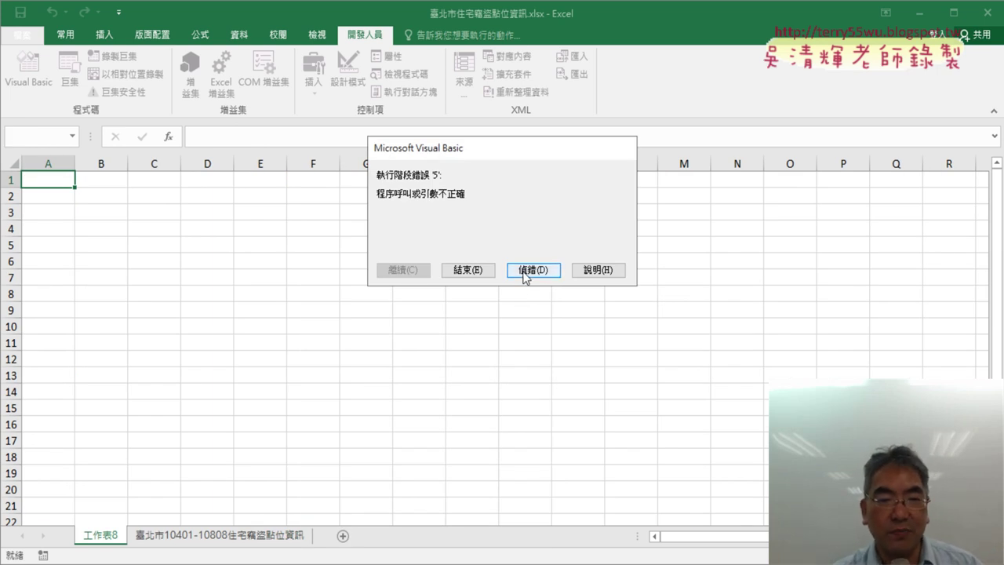
left_click(523, 273)
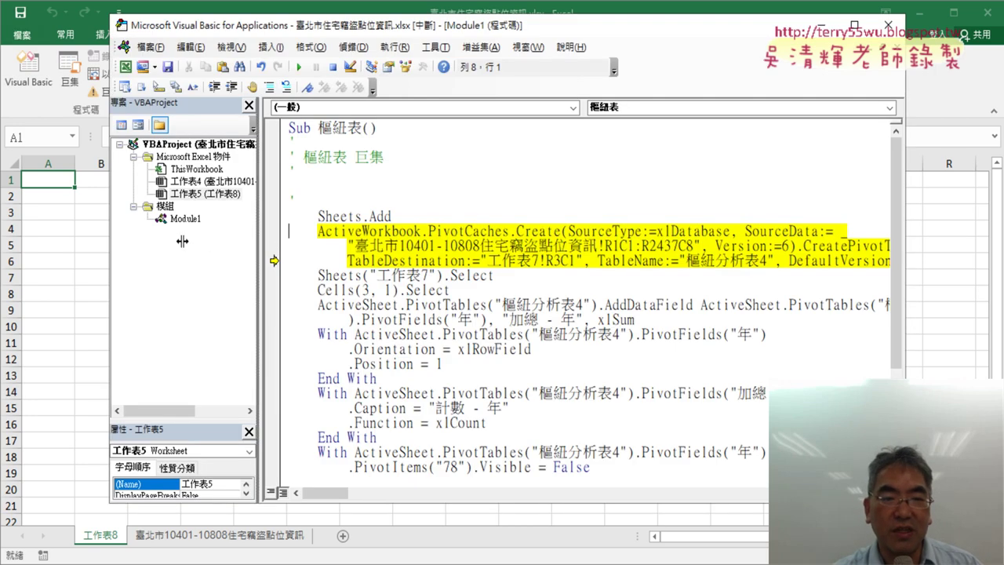
Widen the code pane and pen-mark the 工作表8 tab and TableDestination's 工作表7 reference.
left_click_drag(260, 240, 184, 240)
left_click_drag(929, 303, 960, 305)
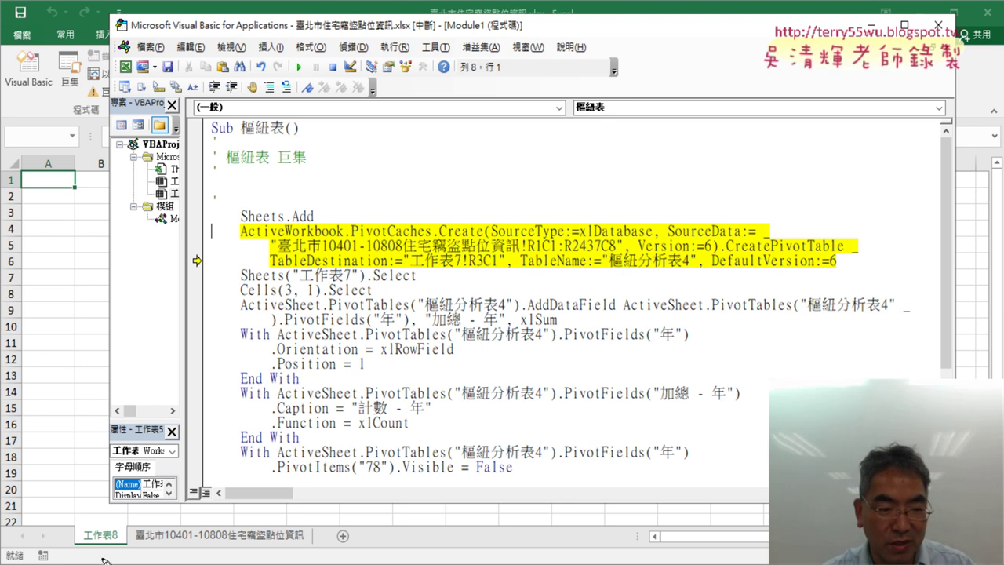
left_click_drag(82, 546, 74, 541)
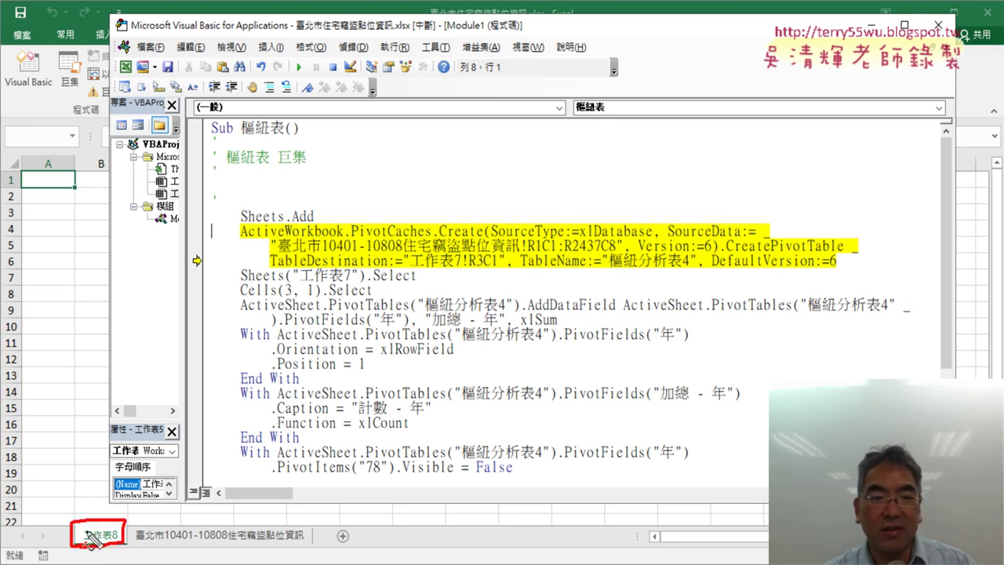
mouse_move(271, 273)
left_mouse_down()
mouse_move(367, 273)
mouse_move(390, 284)
left_mouse_up()
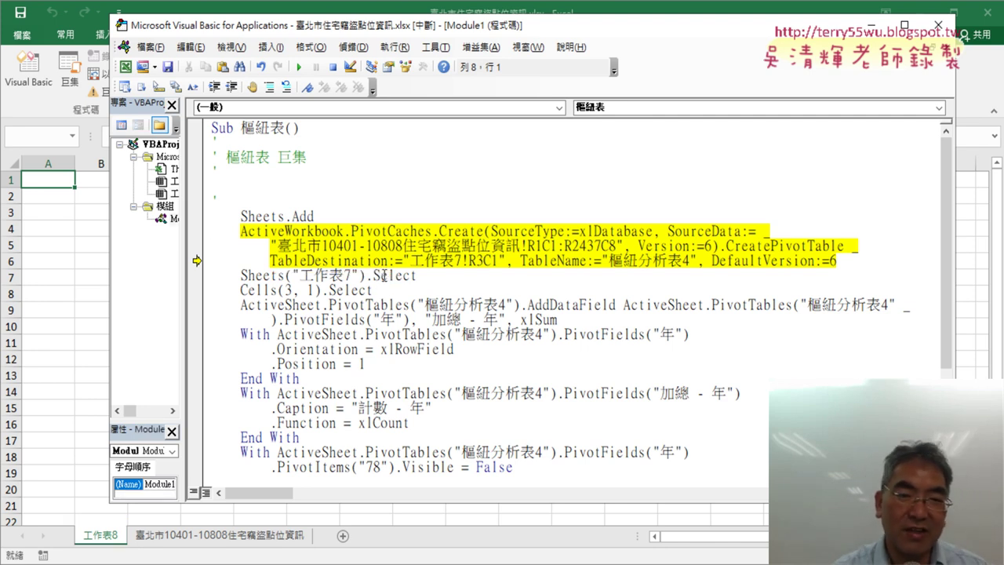
left_click_drag(457, 260, 463, 261)
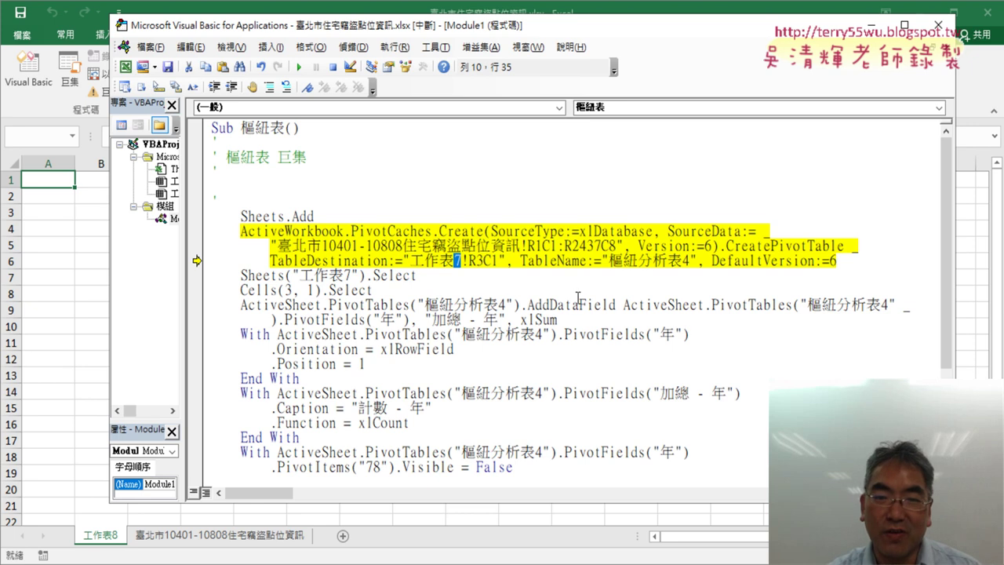
Change TableDestination's 工作表7 to 工作表8, then delete the sheet prefix, leaving "R3C1".
type("8")
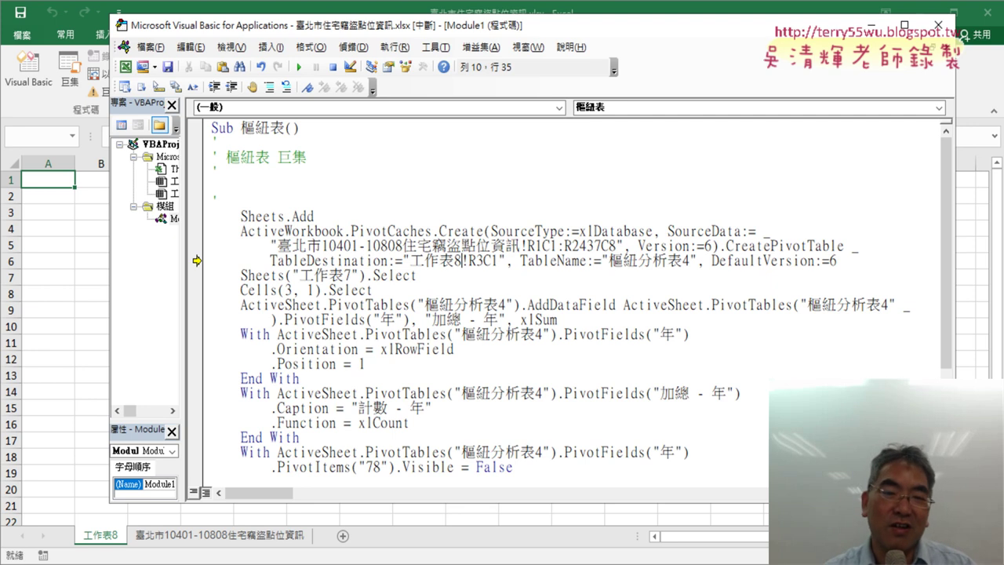
left_click_drag(408, 261, 470, 261)
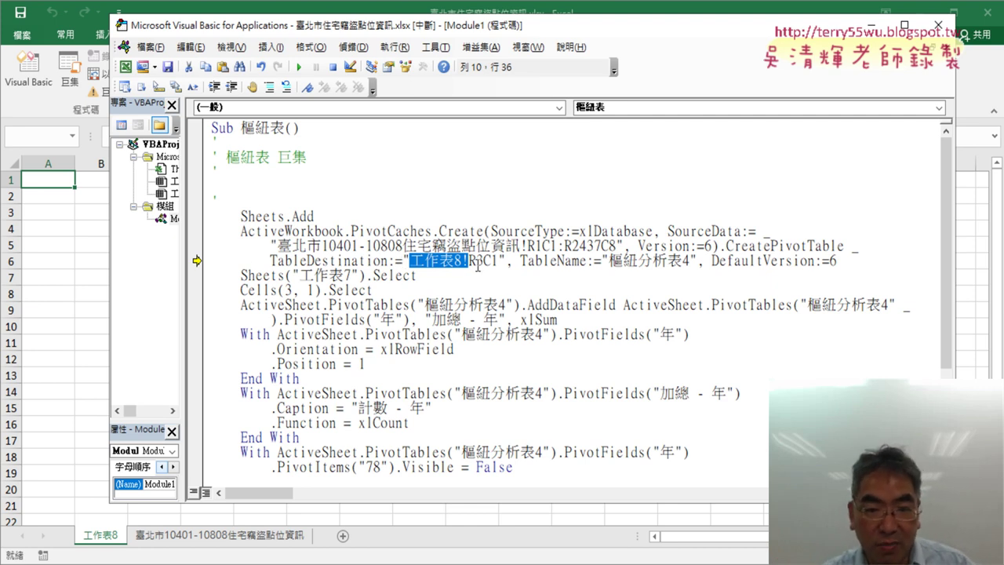
left_click(472, 260)
left_click_drag(472, 260, 411, 260)
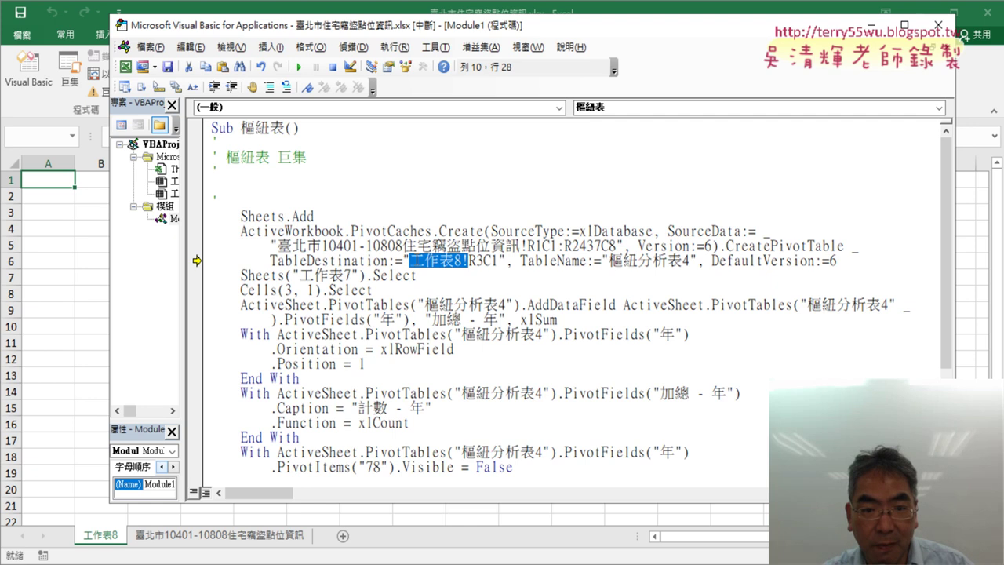
key("Delete")
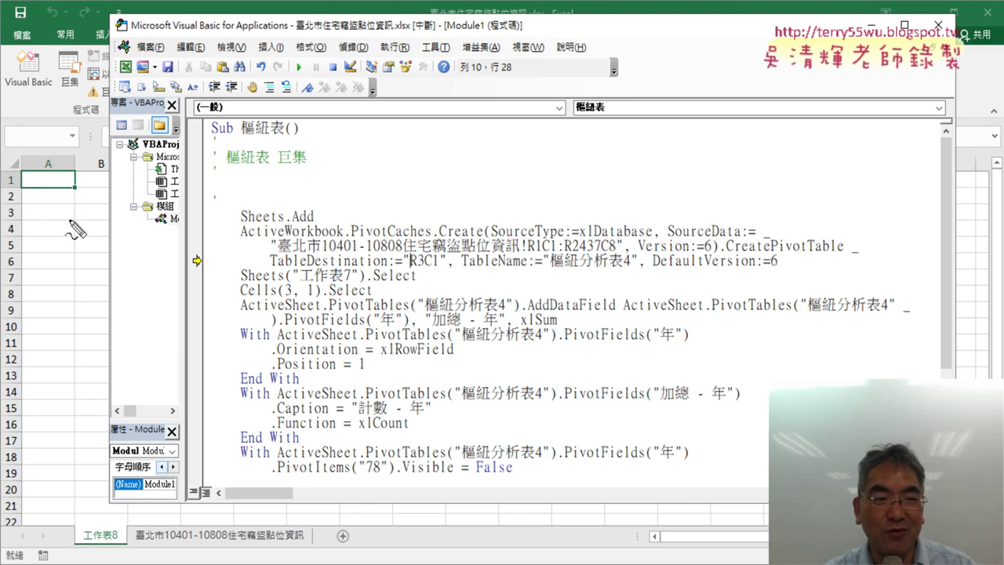
mouse_move(70, 218)
left_mouse_down()
mouse_move(60, 196)
mouse_move(77, 221)
left_mouse_up()
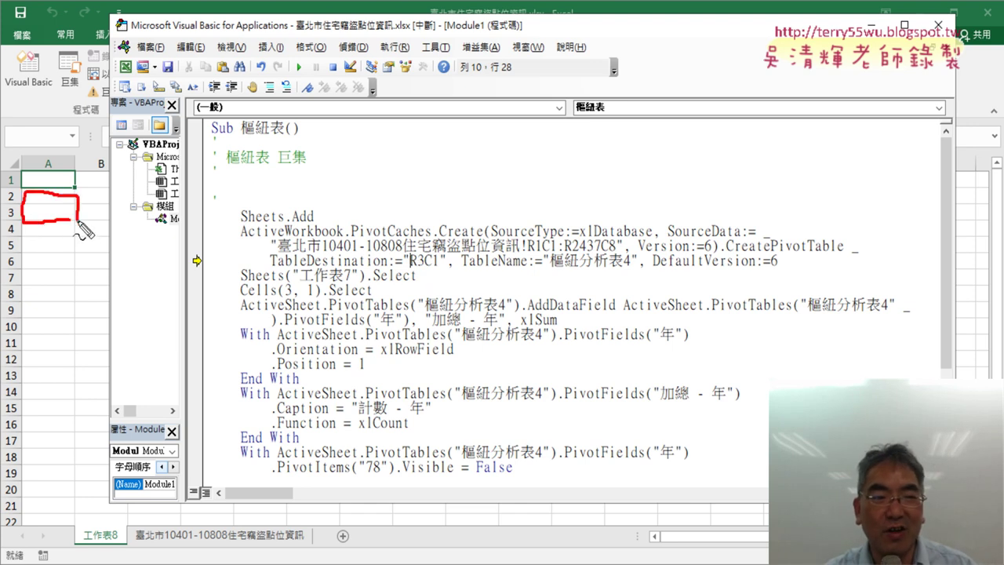
mouse_move(408, 267)
left_mouse_down()
mouse_move(438, 267)
mouse_move(88, 202)
mouse_move(100, 212)
left_mouse_up()
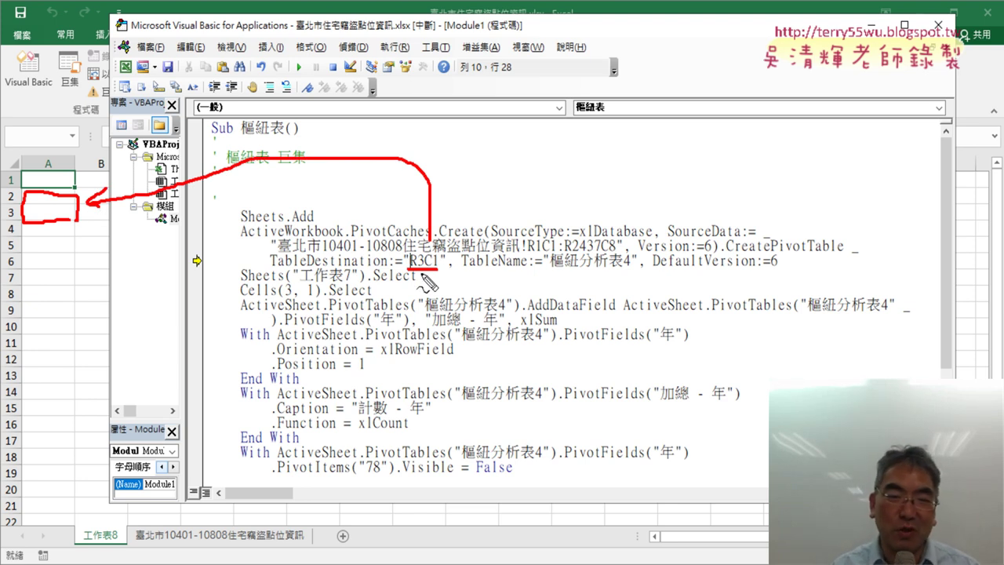
key("Escape")
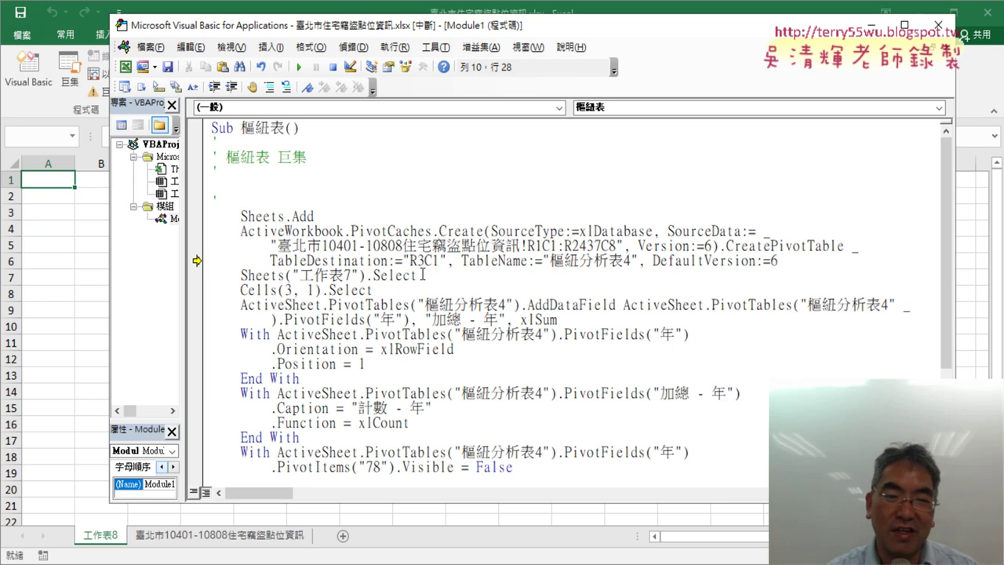
left_click_drag(403, 261, 446, 262)
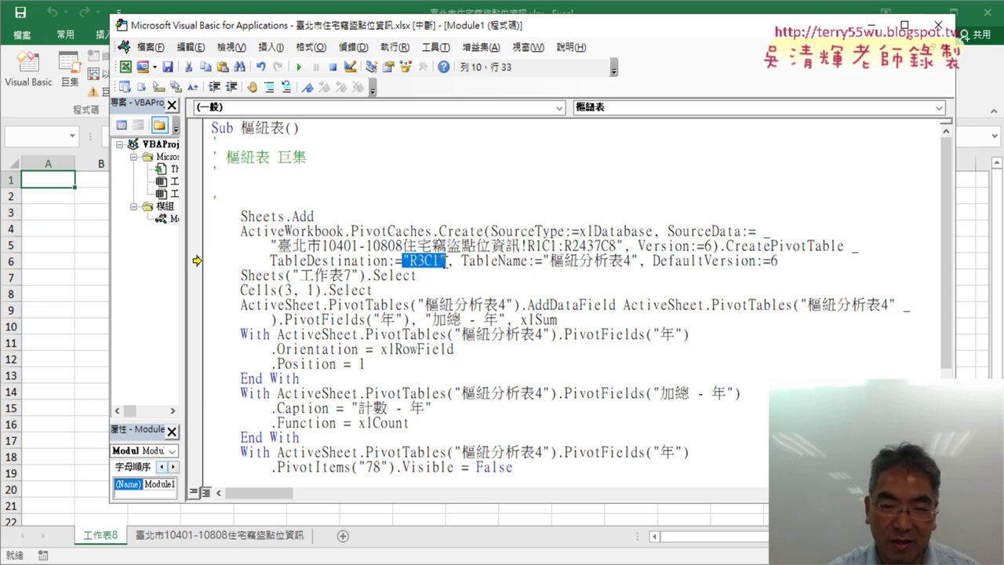
type("[A")
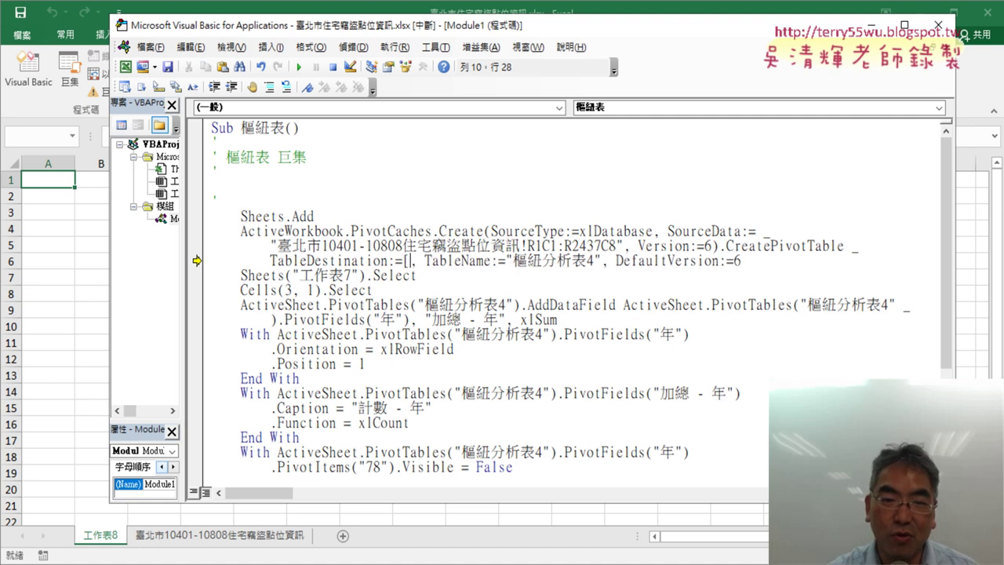
type("]")
key("Left")
type("A")
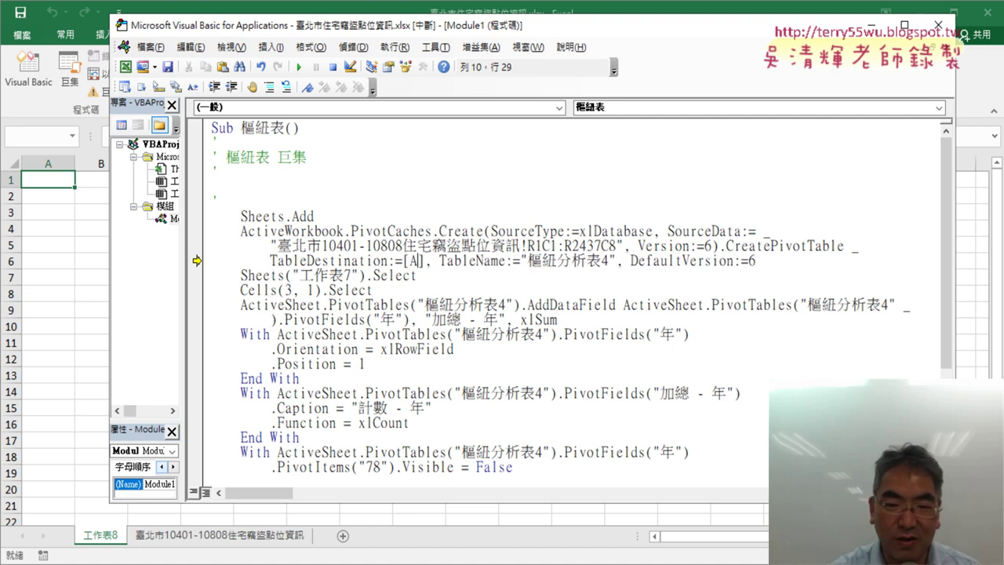
type("3")
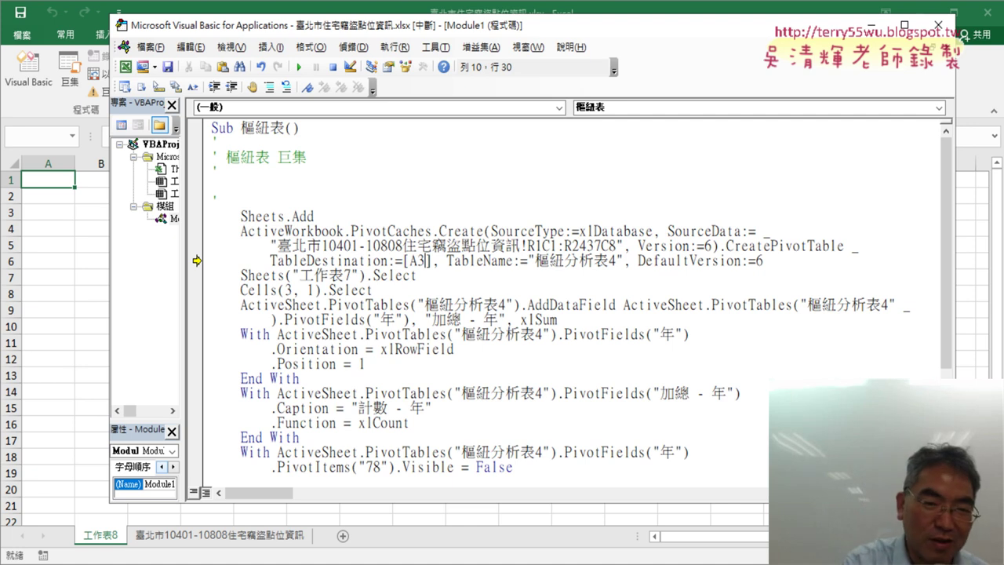
key("ctrl+z")
key("ctrl+z")
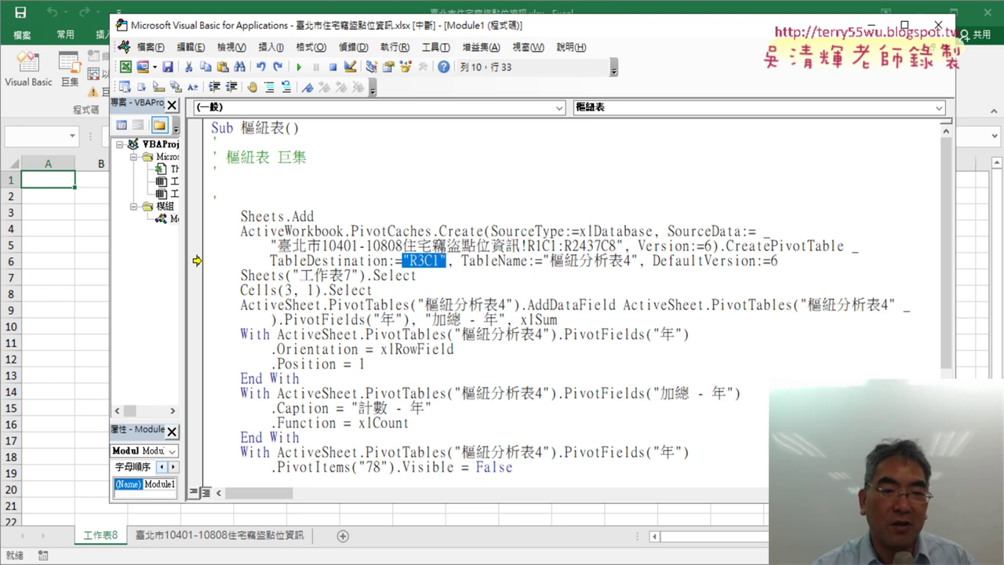
left_click(477, 247)
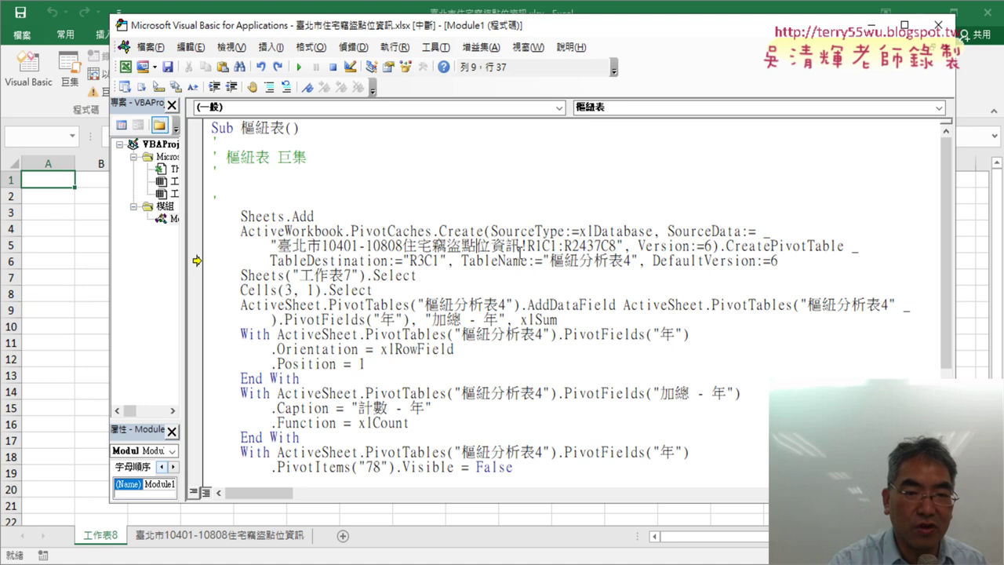
Run the CreatePivotTable line to build empty pivot 樞紐分析表4, then resume into error 9 at Sheets("工作表7").
key("F8")
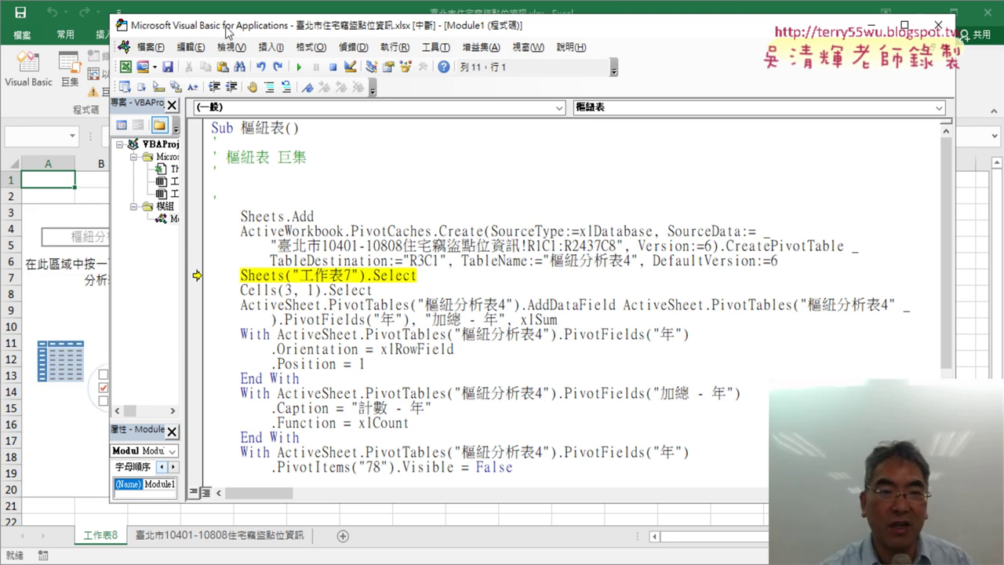
left_click_drag(355, 33, 471, 31)
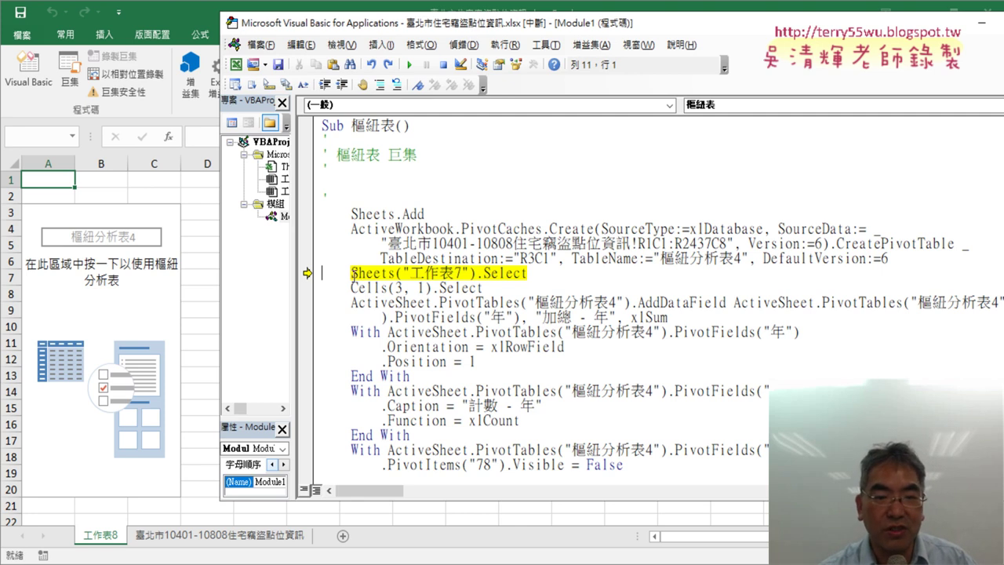
left_click_drag(351, 274, 395, 274)
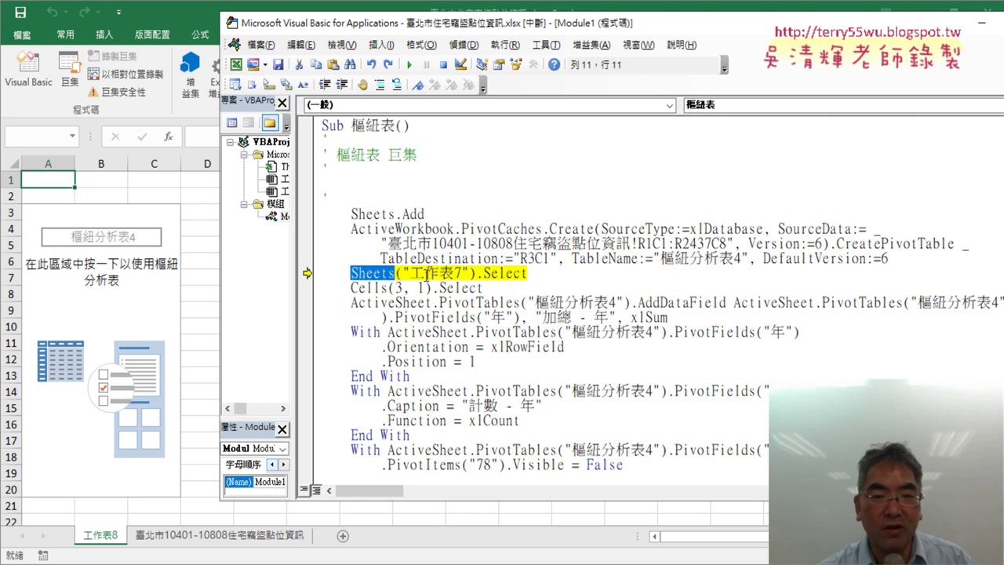
left_click_drag(468, 273, 403, 272)
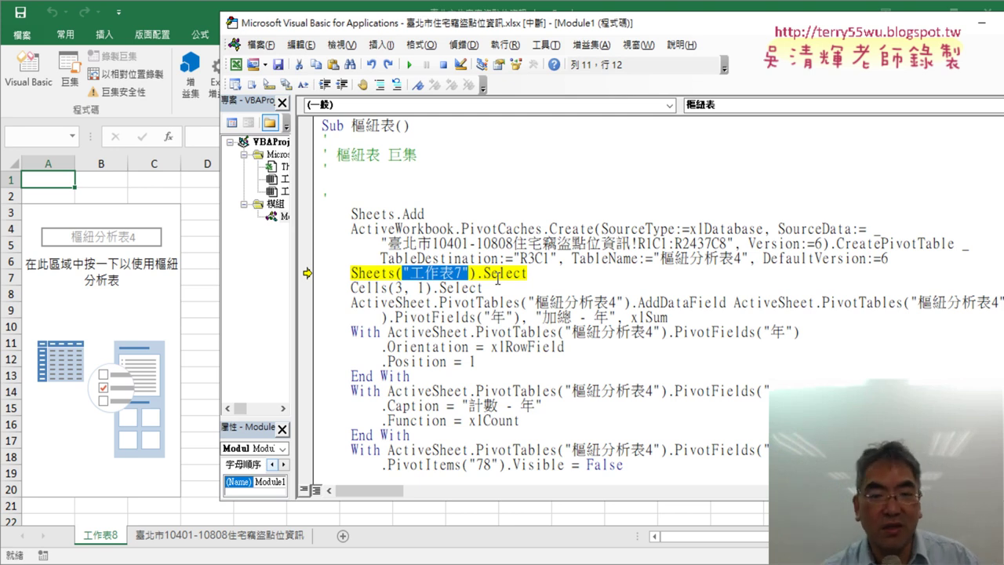
left_click(465, 273)
left_click_drag(464, 273, 453, 275)
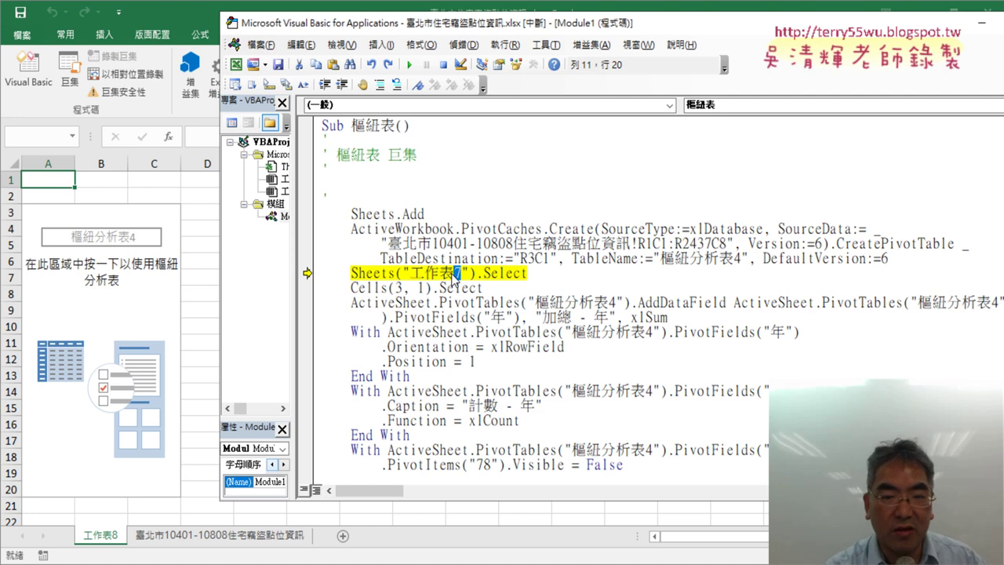
key("F8")
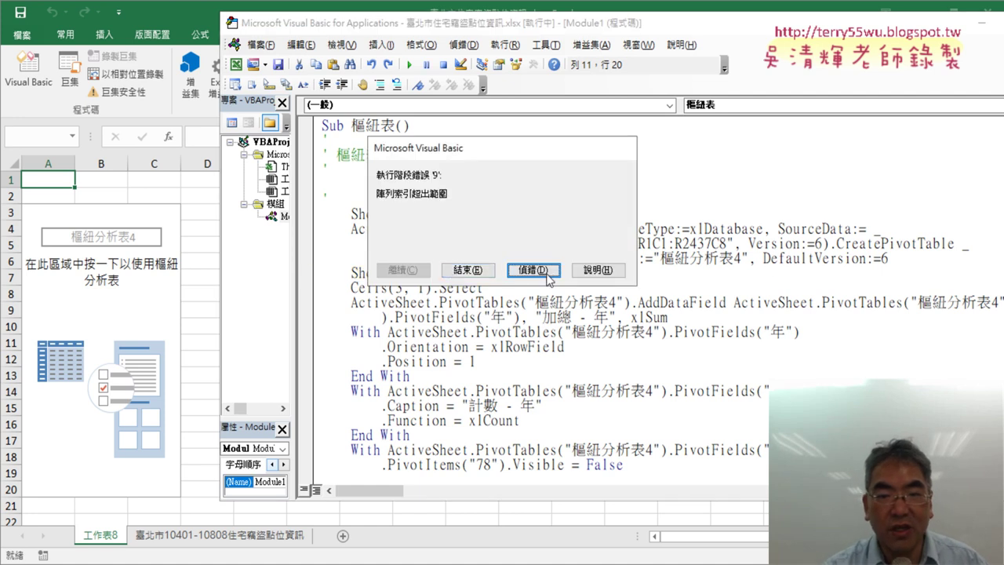
Debug the error, delete the Sheets("工作表7").Select line, and select the Cells(3, 1).Select line.
left_click(533, 270)
left_click_drag(464, 272, 454, 274)
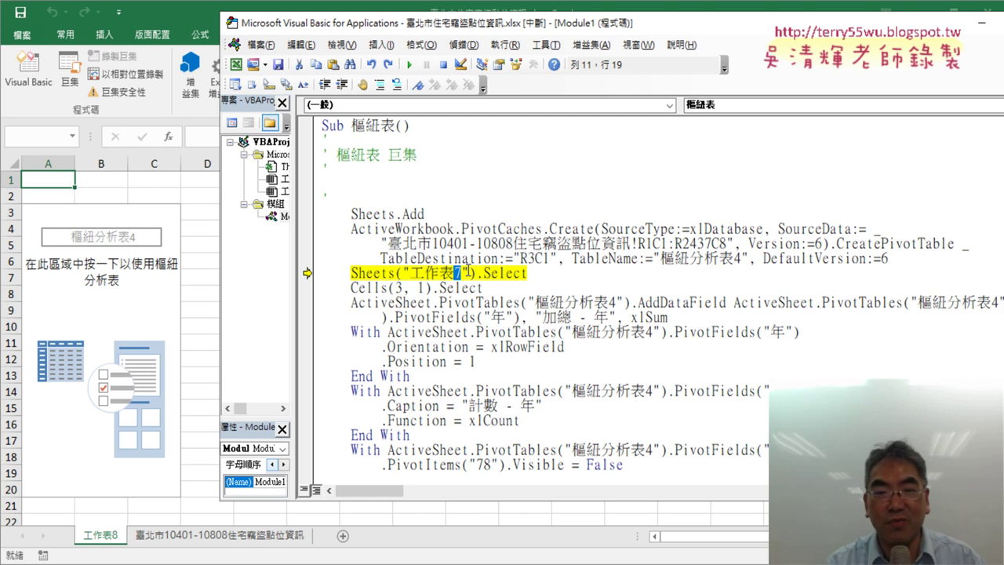
key("shift+Left")
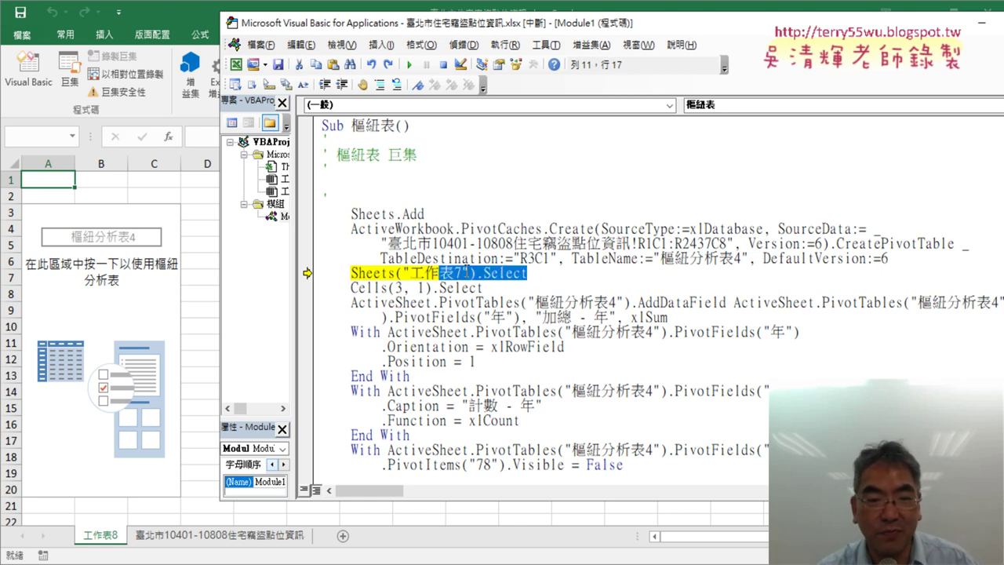
left_click(307, 271)
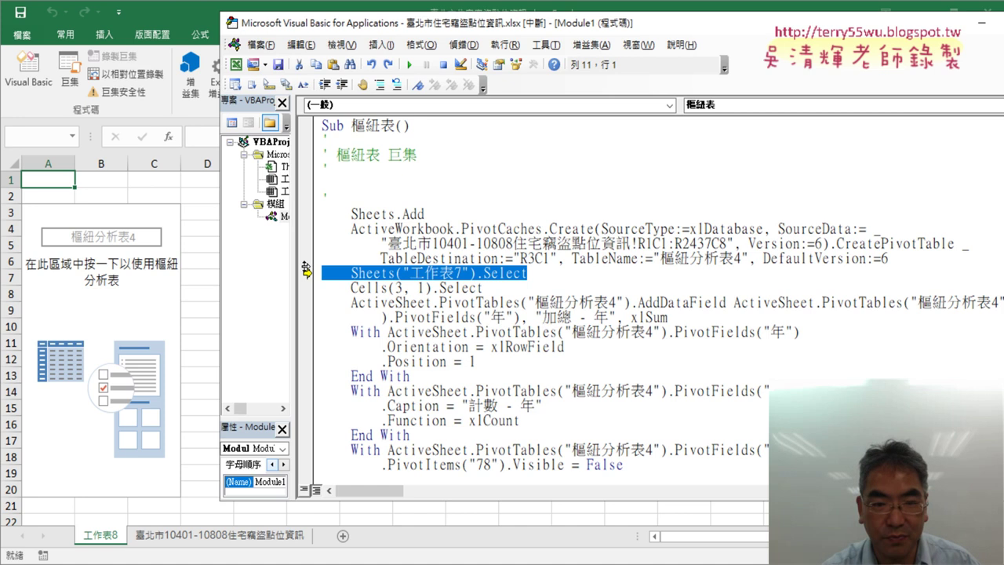
key("Delete")
key("Delete")
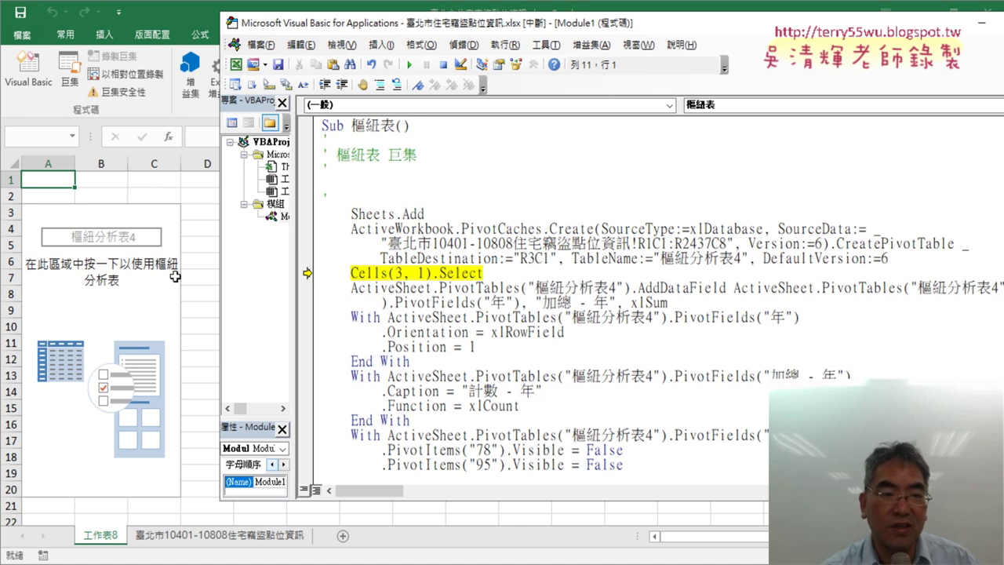
left_click_drag(485, 273, 316, 273)
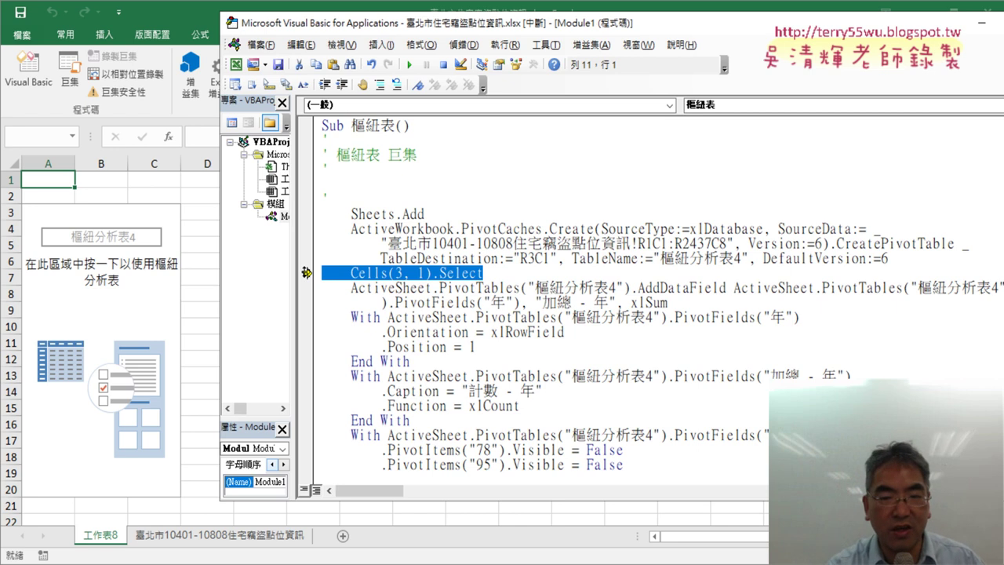
Delete Cells(3, 1).Select and step through making year the row field, counted as 計數 - 年.
key("Delete")
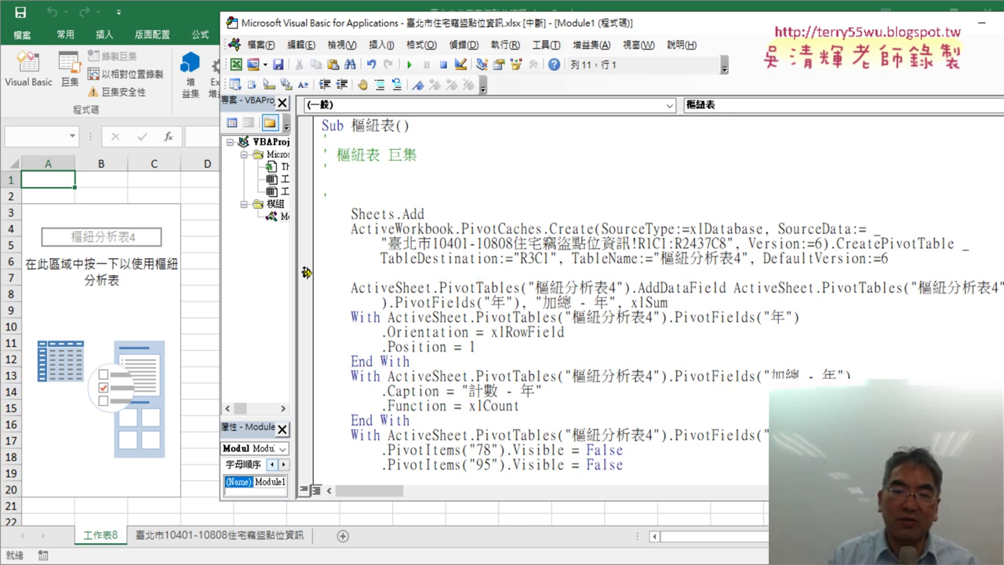
key("F8")
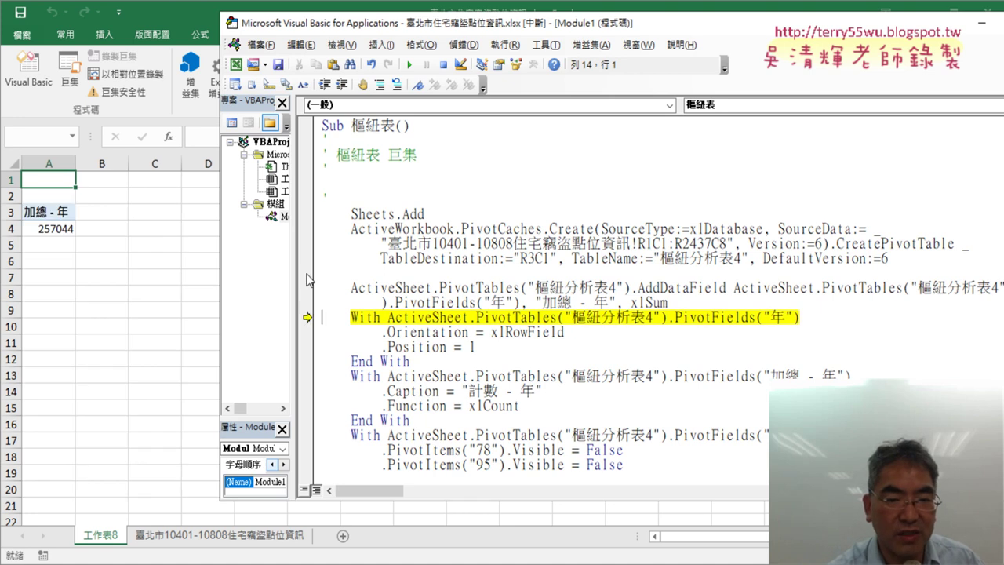
key("F8")
key("F8")
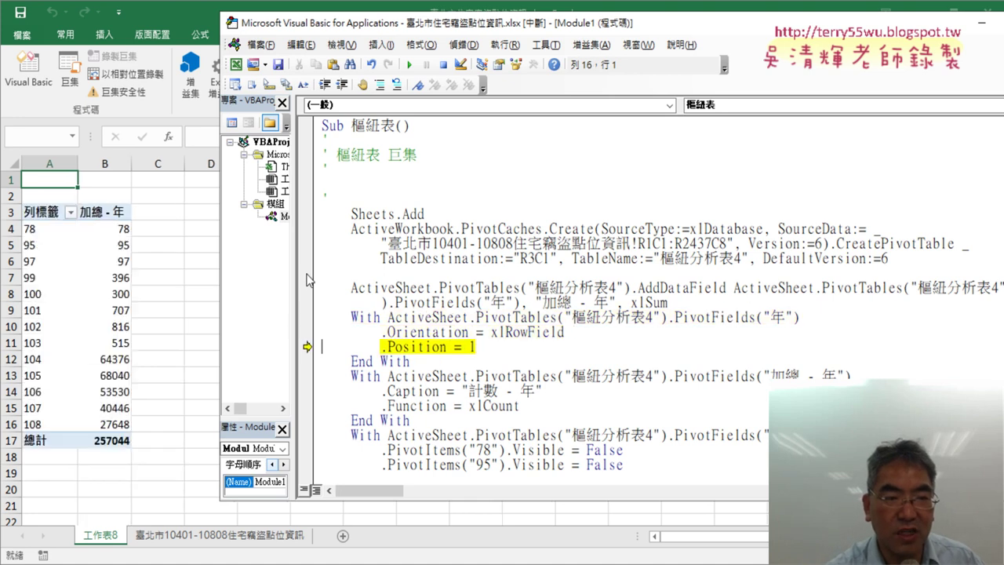
key("F8")
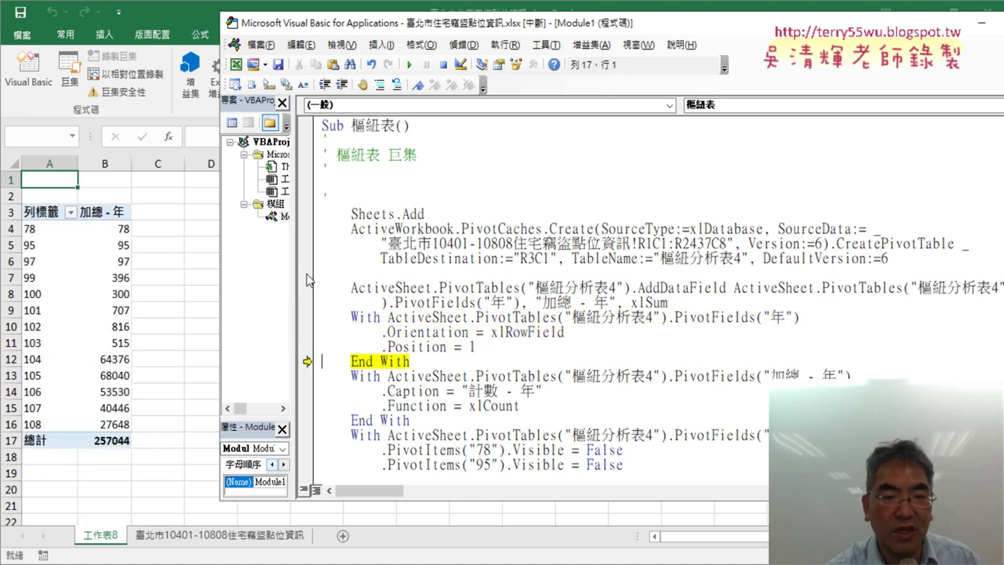
key("F8")
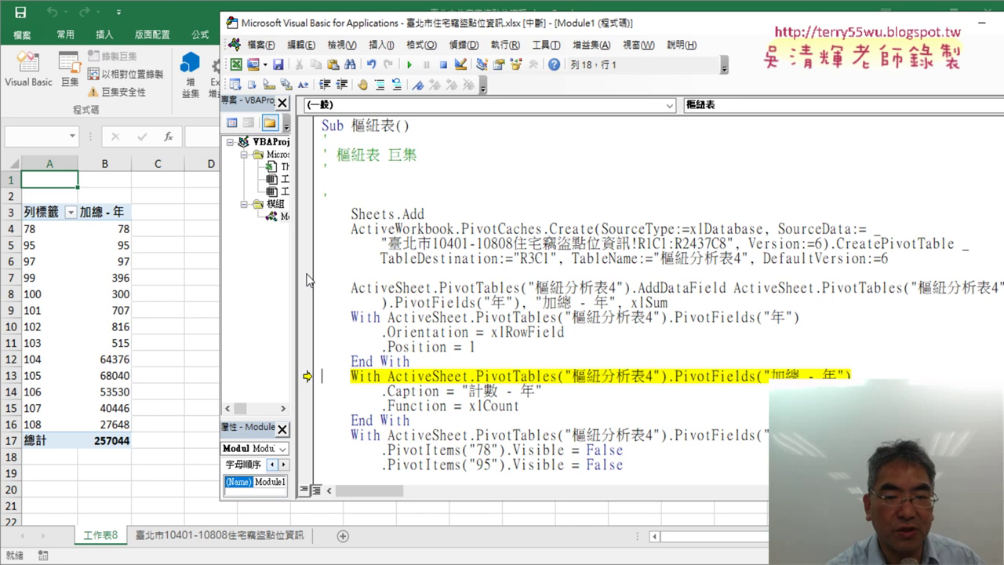
key("F8")
key("F8")
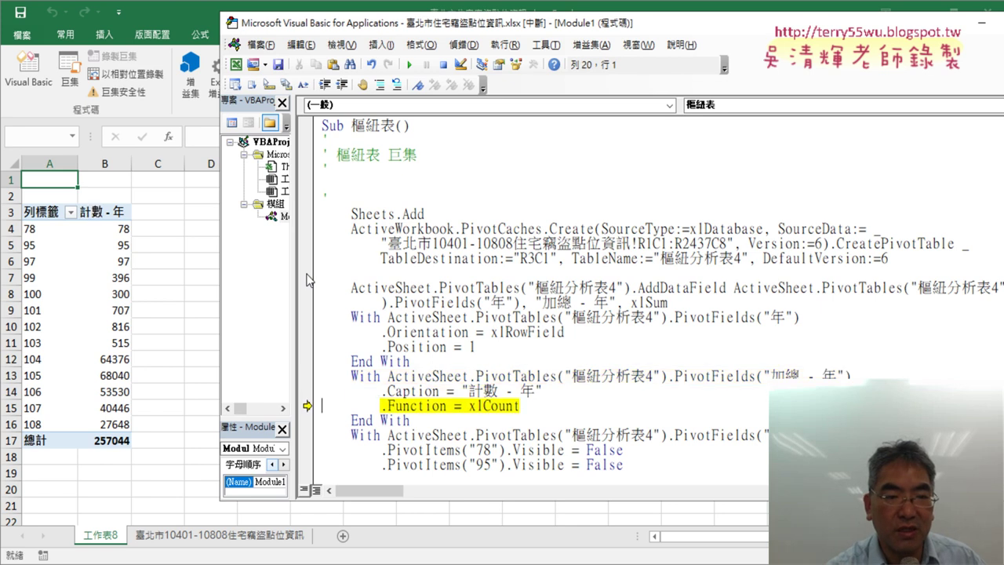
key("F8")
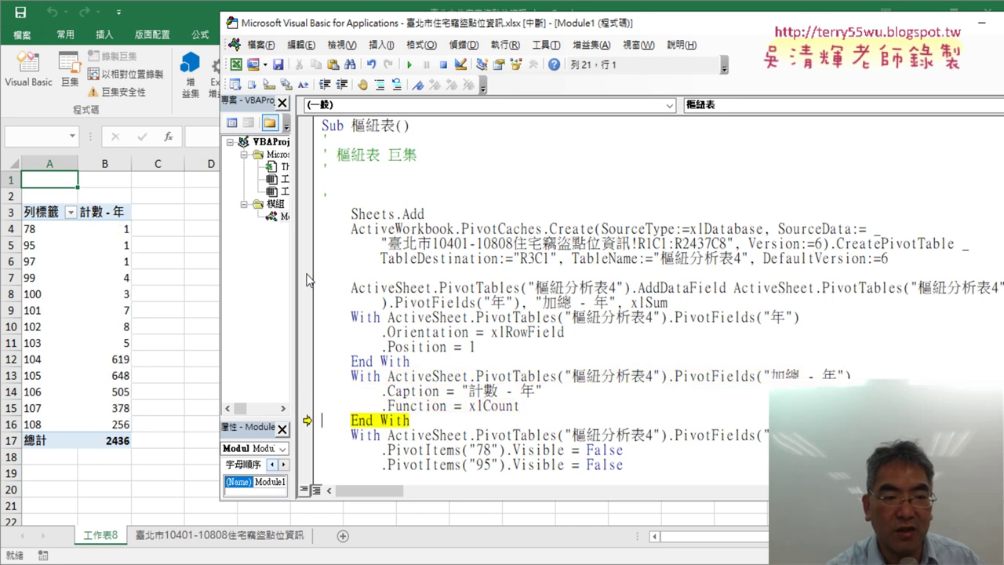
key("F8")
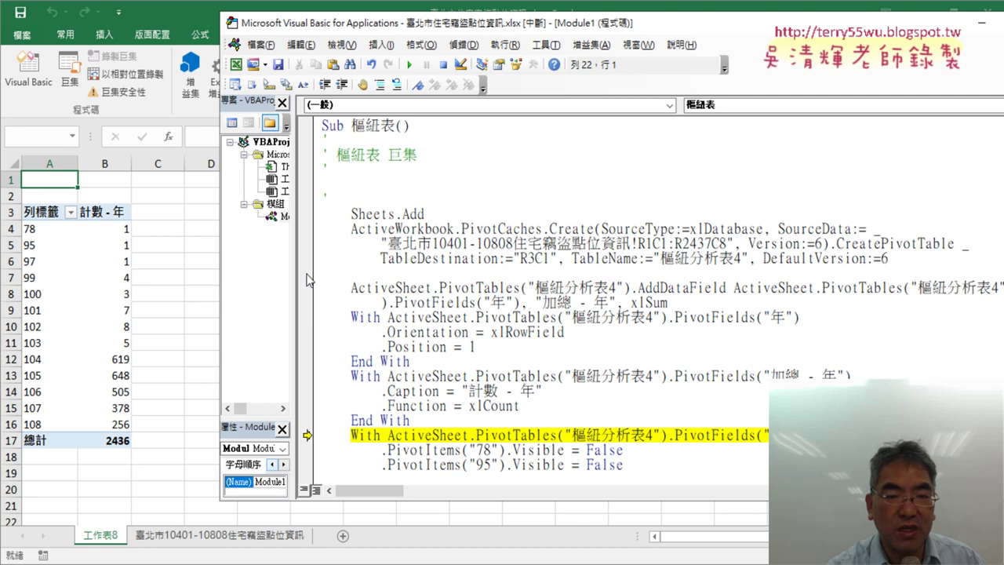
Step through hiding years 78, 97, 99, 102, 103 and 108, running the macro to End Sub.
key("F8")
key("F8")
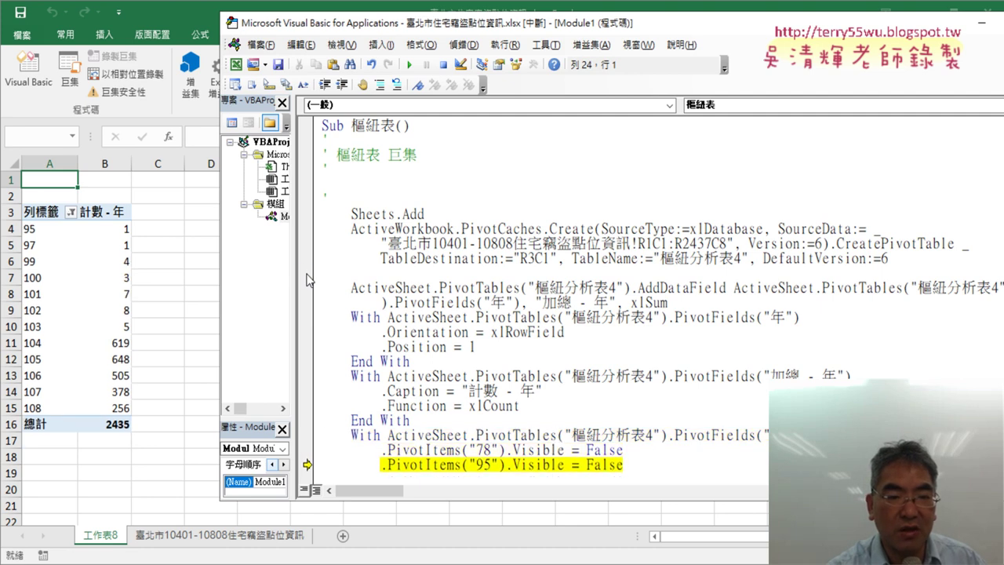
key("F8")
key("F8")
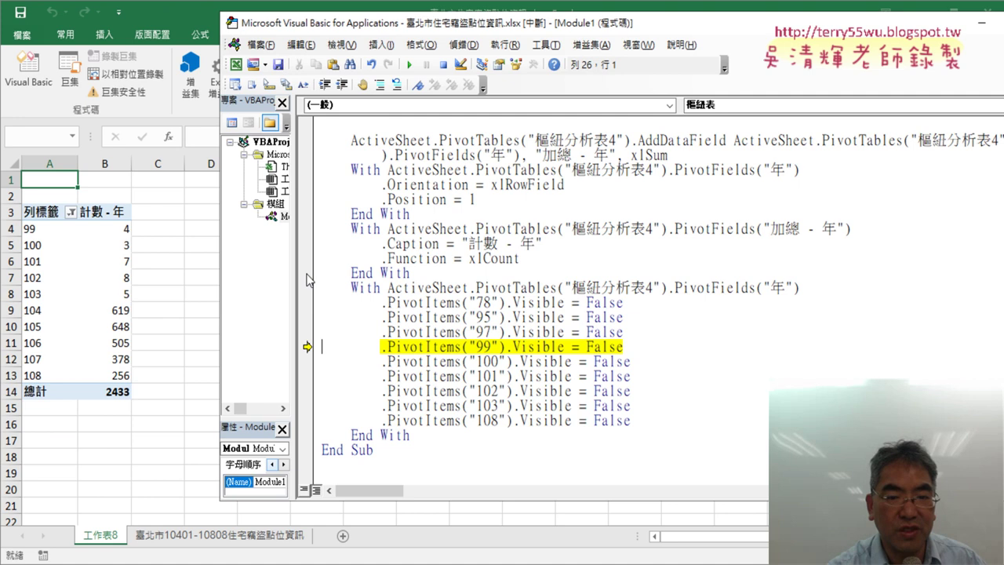
key("F8")
key("F8")
key("F8")
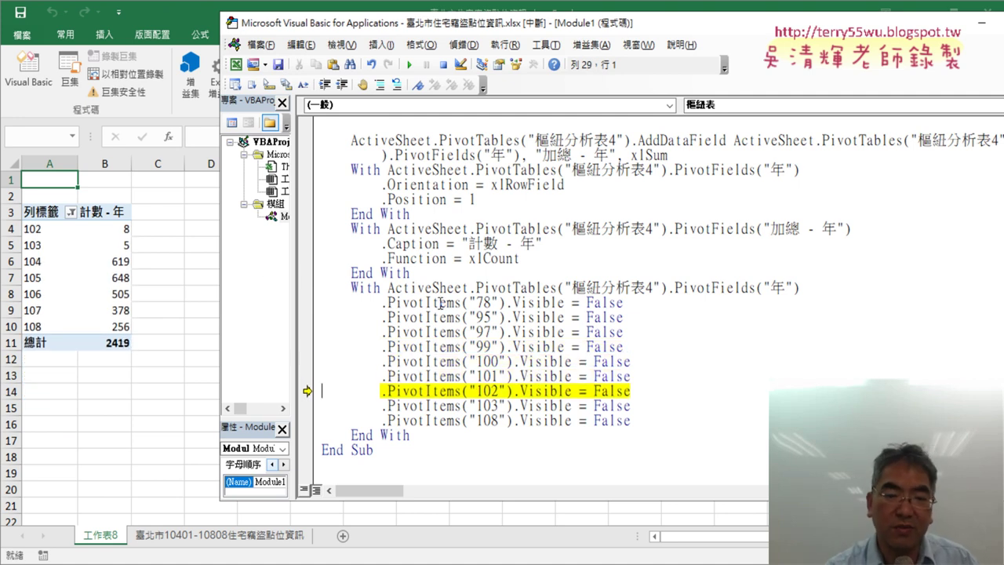
key("F8")
key("F8")
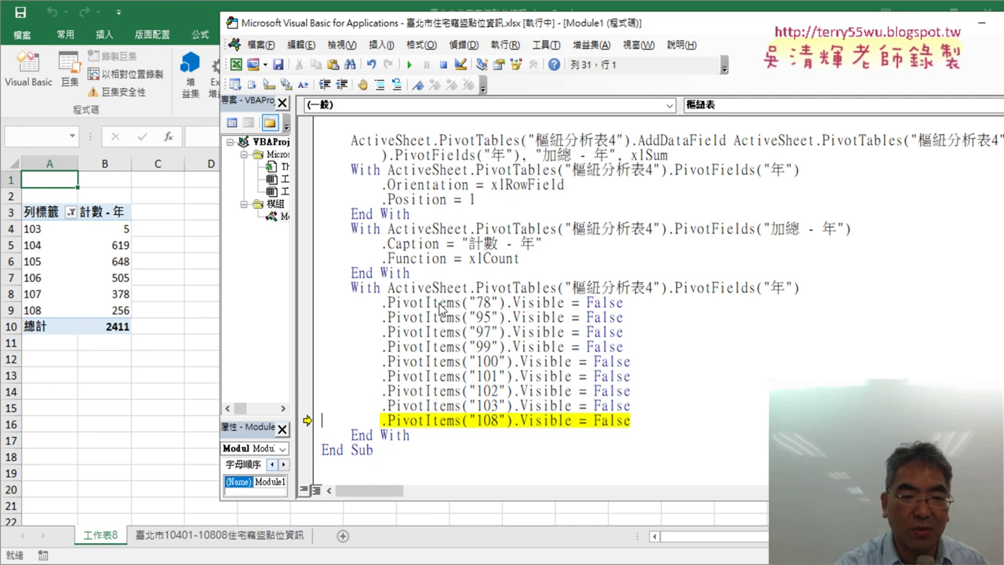
key("F8")
key("F8")
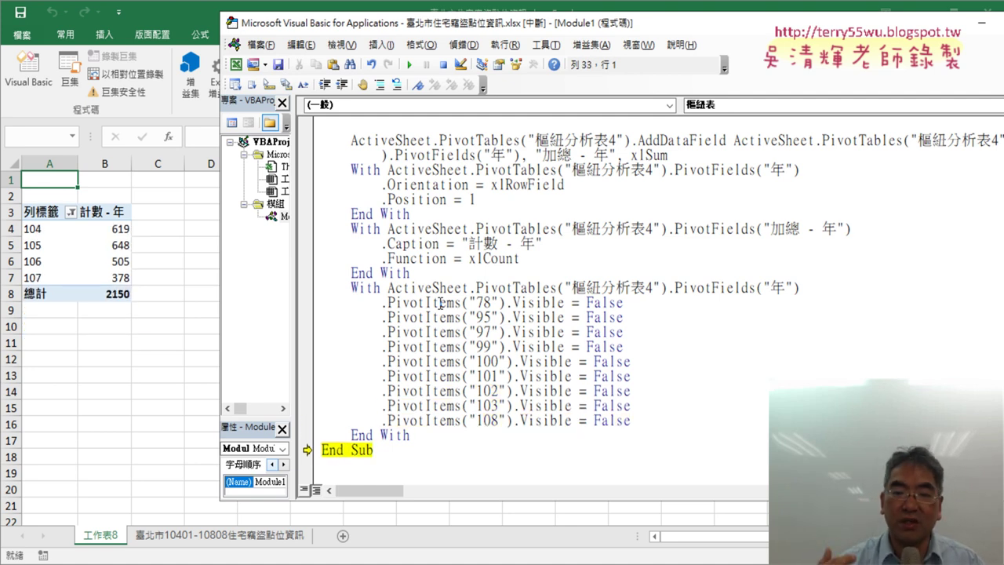
key("F8")
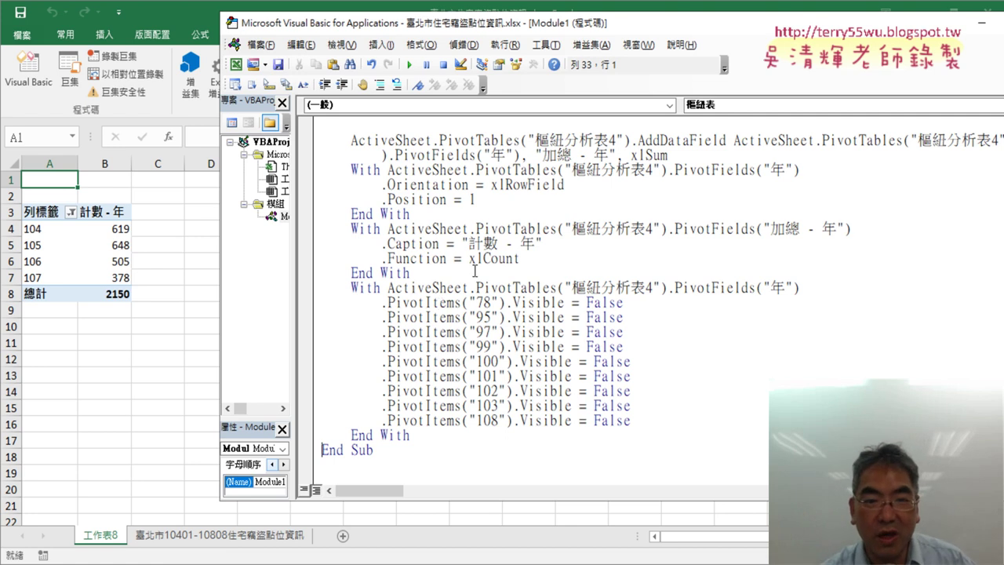
Inspect the R3C1 pivot destination reference in the macro code.
scroll(486, 257, "up", 2)
scroll(486, 258, "up", 1)
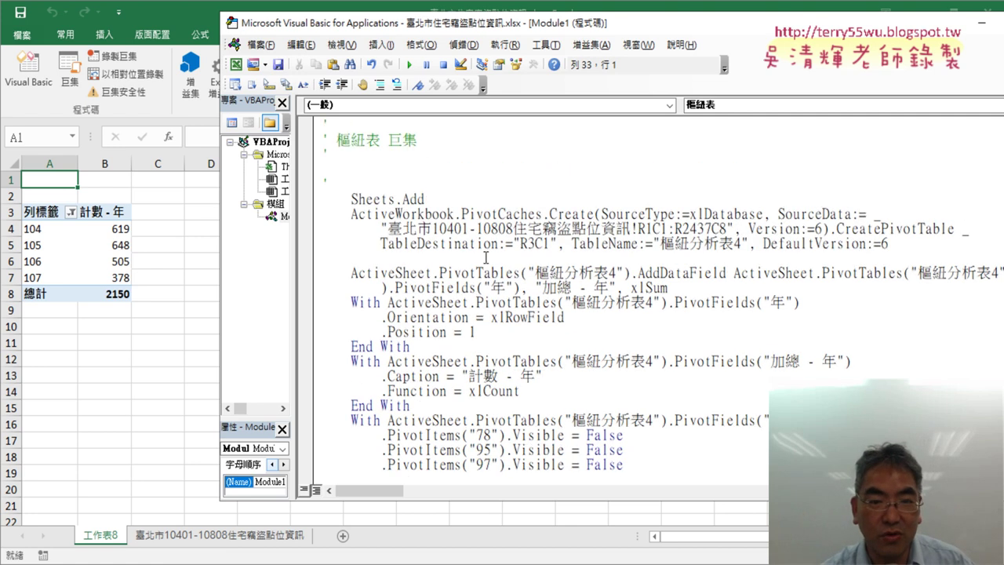
double_click(534, 245)
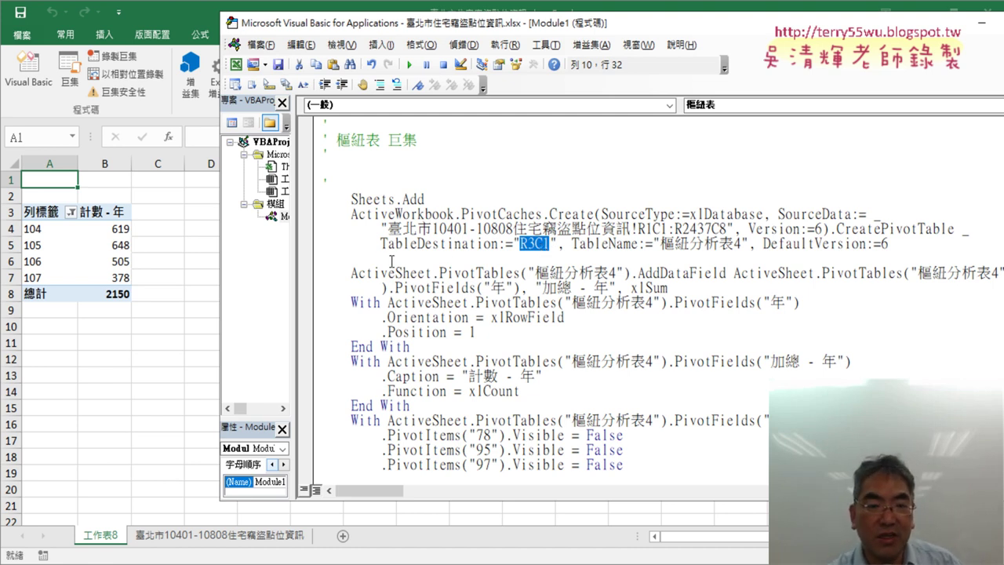
scroll(313, 270, "down", 3)
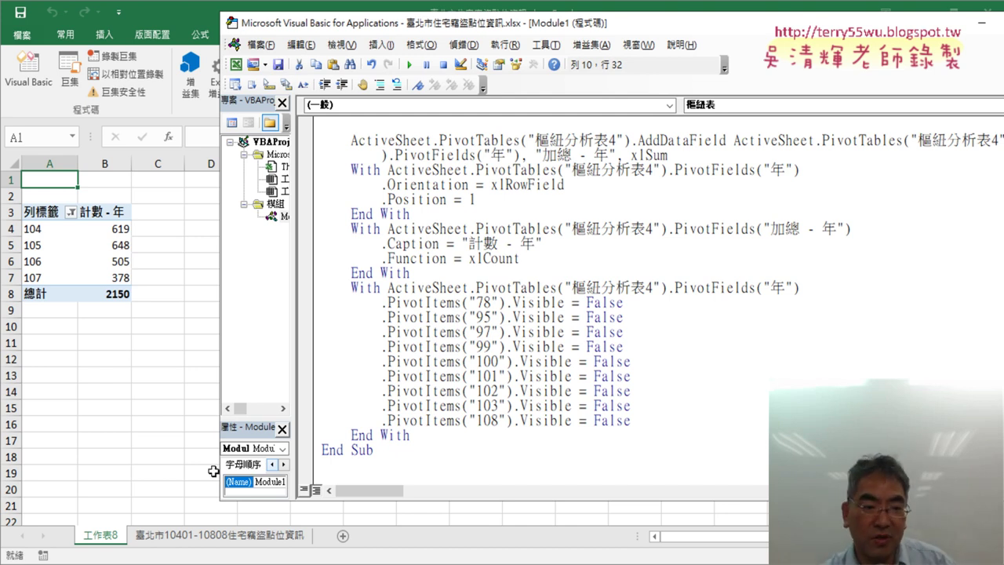
Delete sheet 工作表8 and rerun the 樞紐表 macro from the Macros list.
right_click(109, 534)
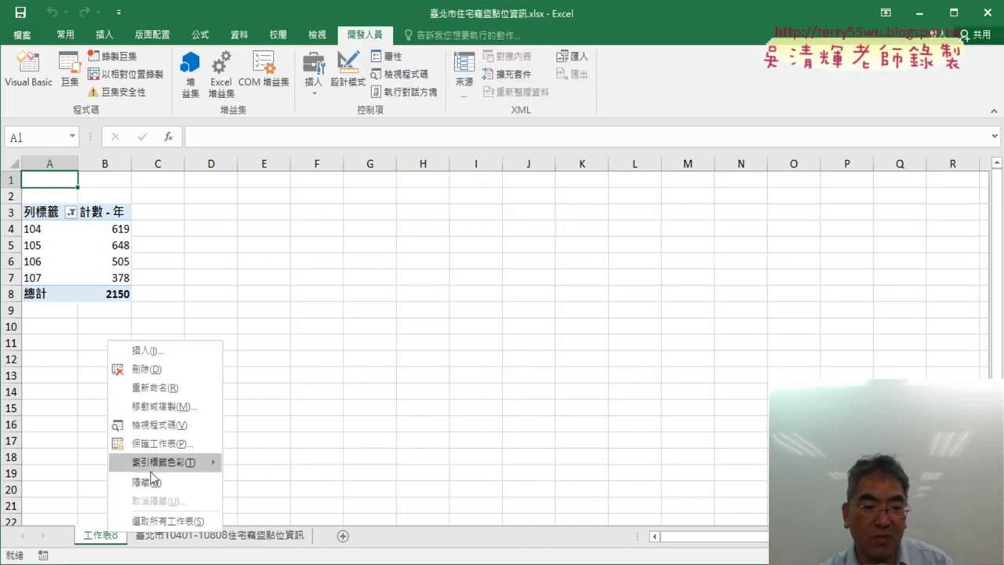
left_click(160, 369)
left_click(465, 333)
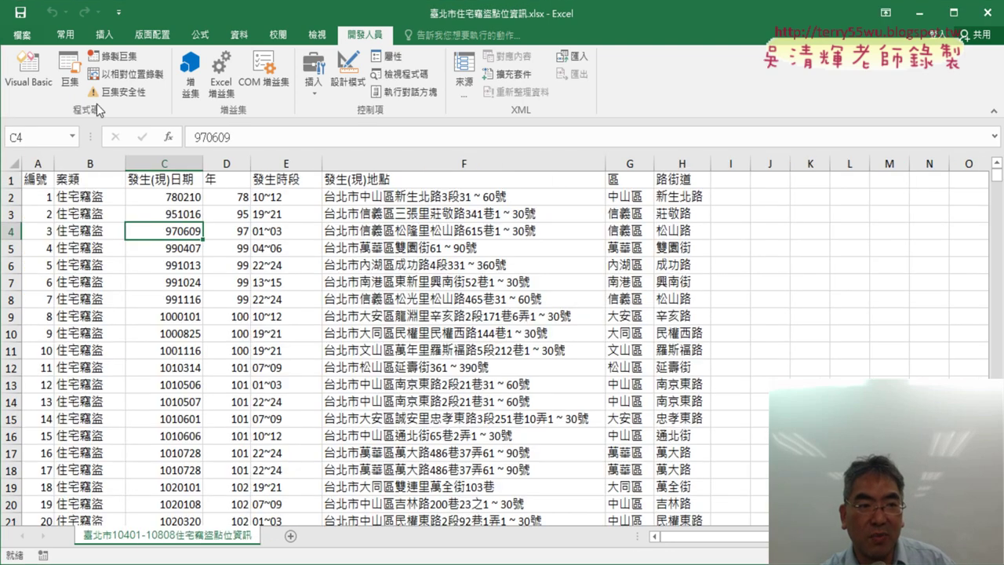
left_click(69, 72)
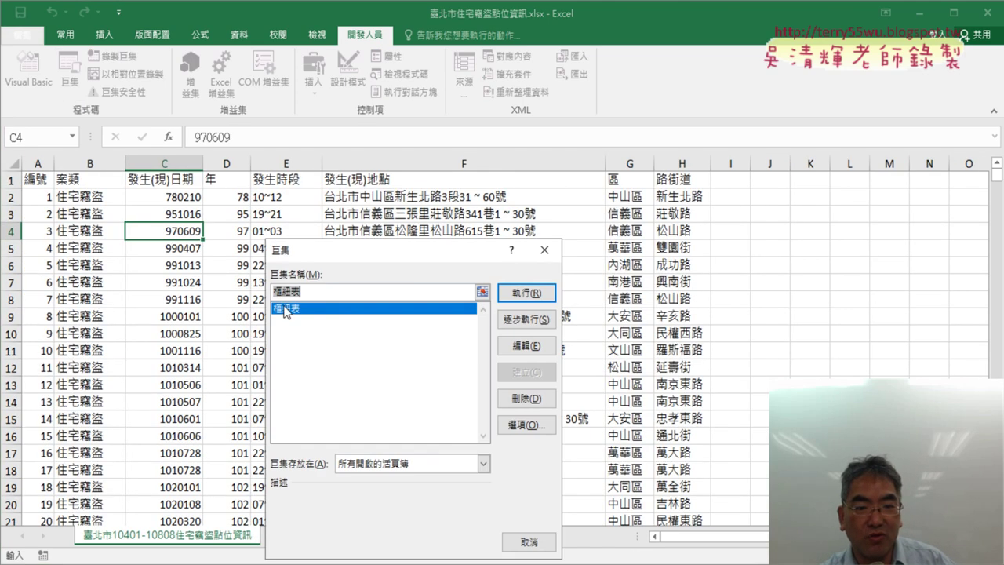
left_click(519, 289)
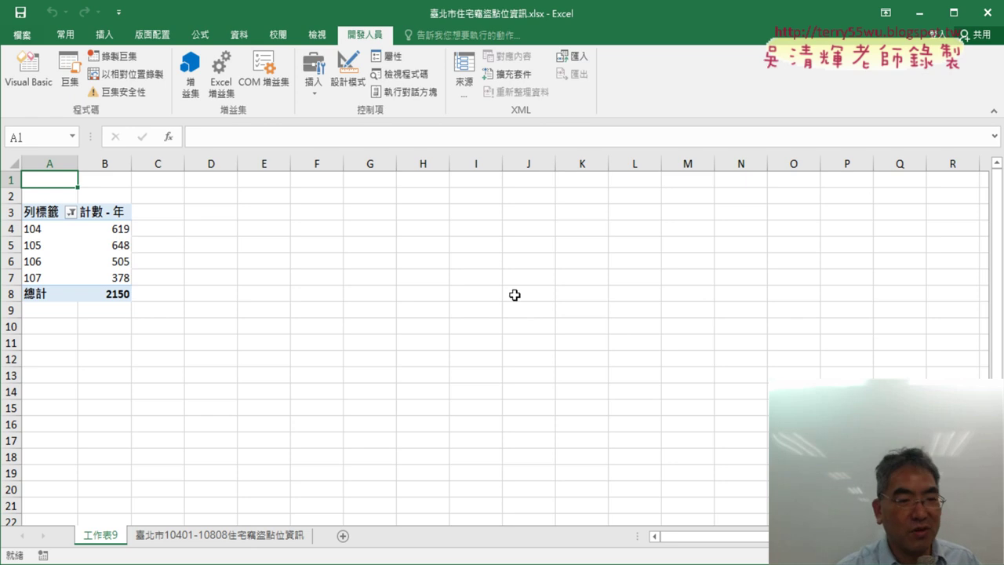
Review the macro code in Visual Basic, return to the 工作表9 pivot, then switch to EVO Class Management.
left_click(45, 94)
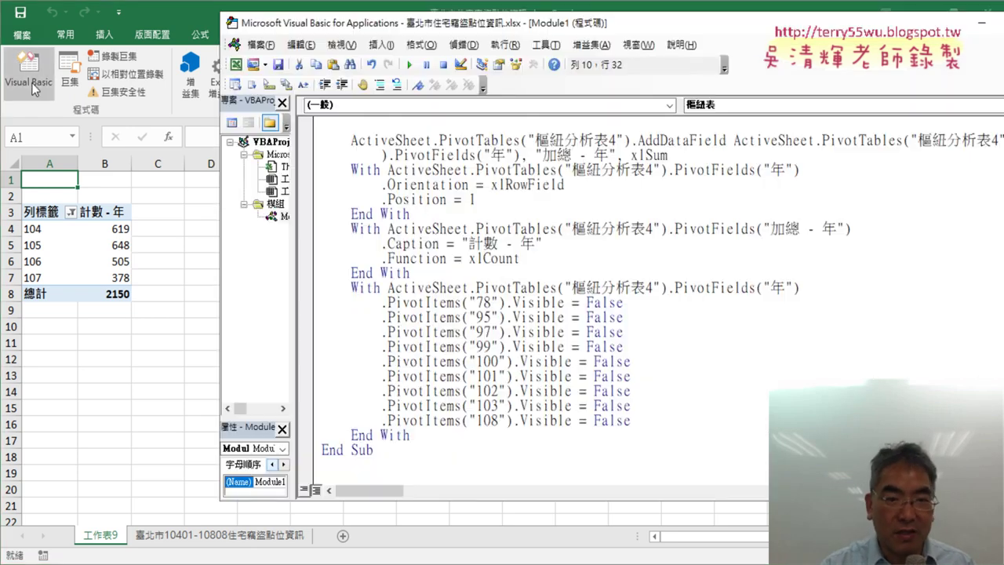
scroll(379, 251, "up", 3)
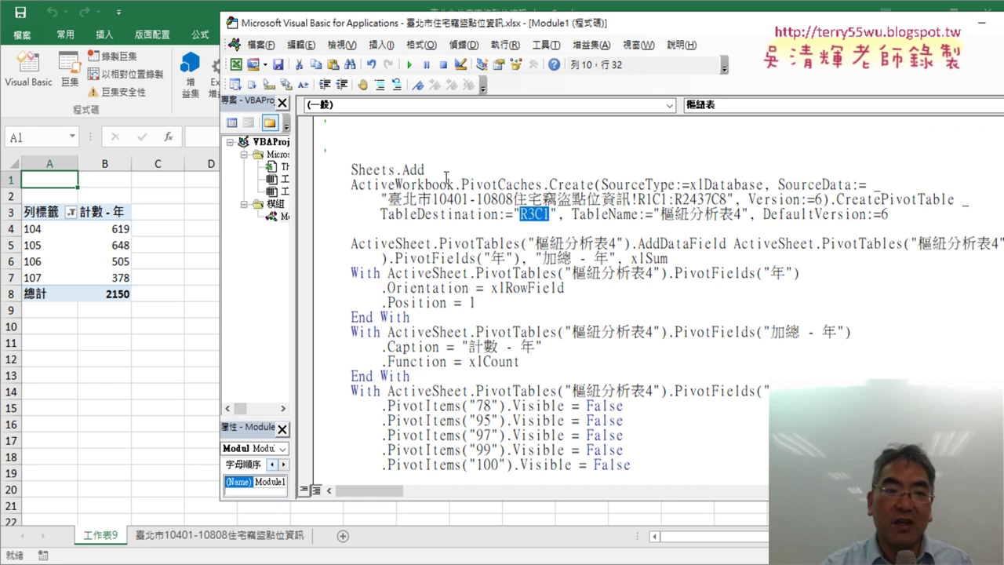
left_click(49, 245)
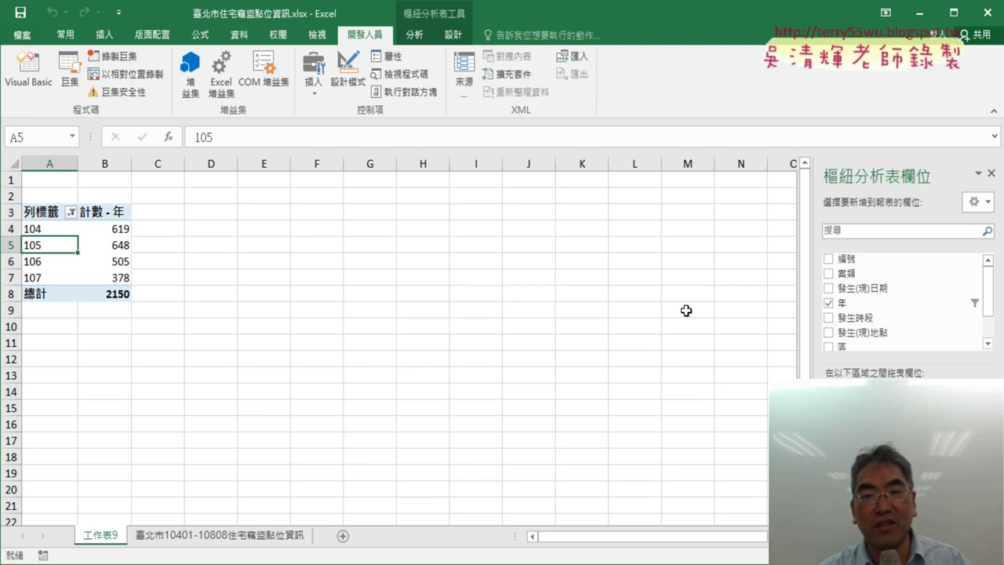
left_click(625, 559)
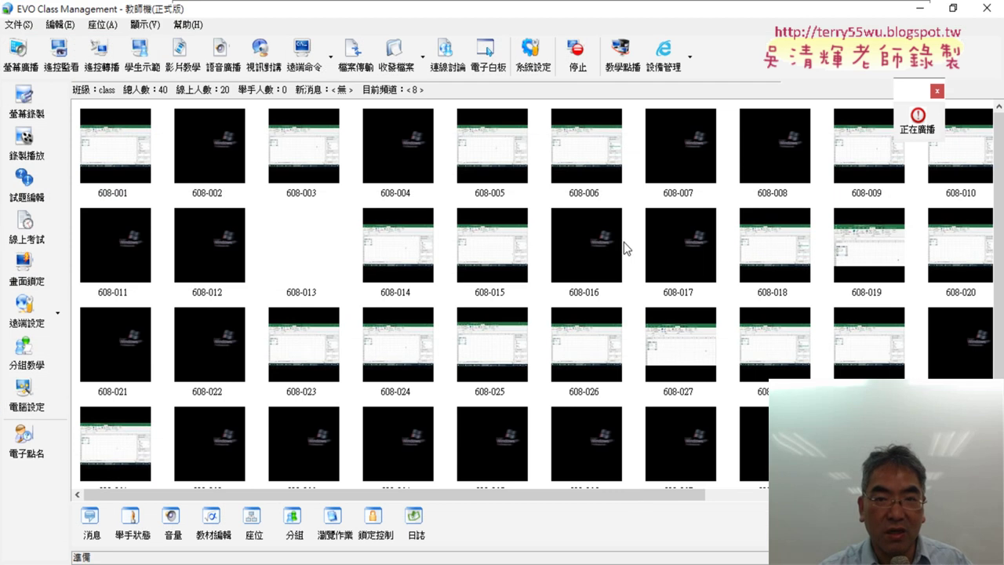